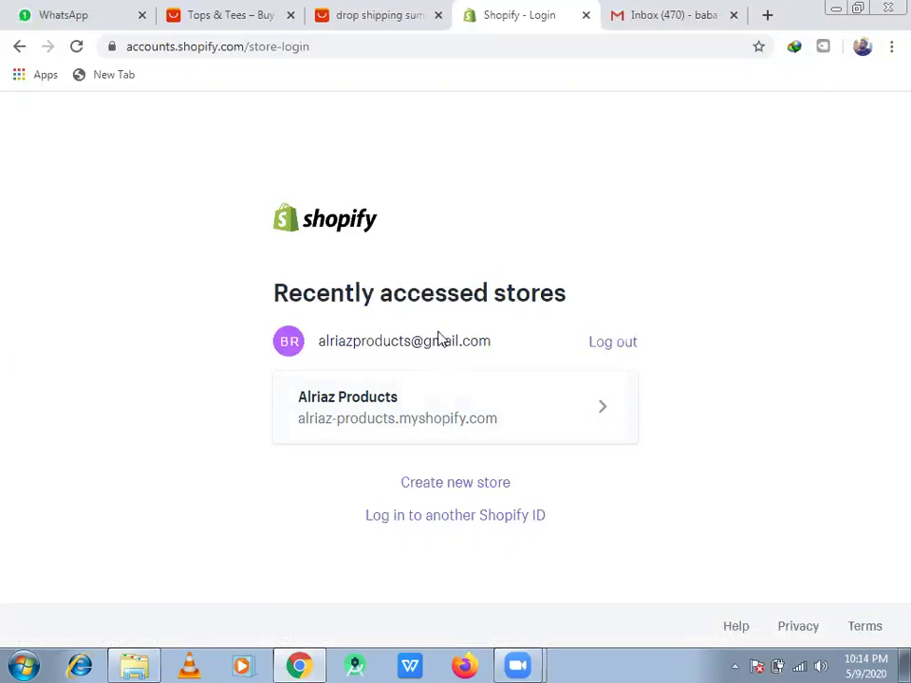
Step: Open the Alriaz Products store from the recently accessed stores and look over its admin home page
{"action": "left_click", "coordinate": [405, 403]}
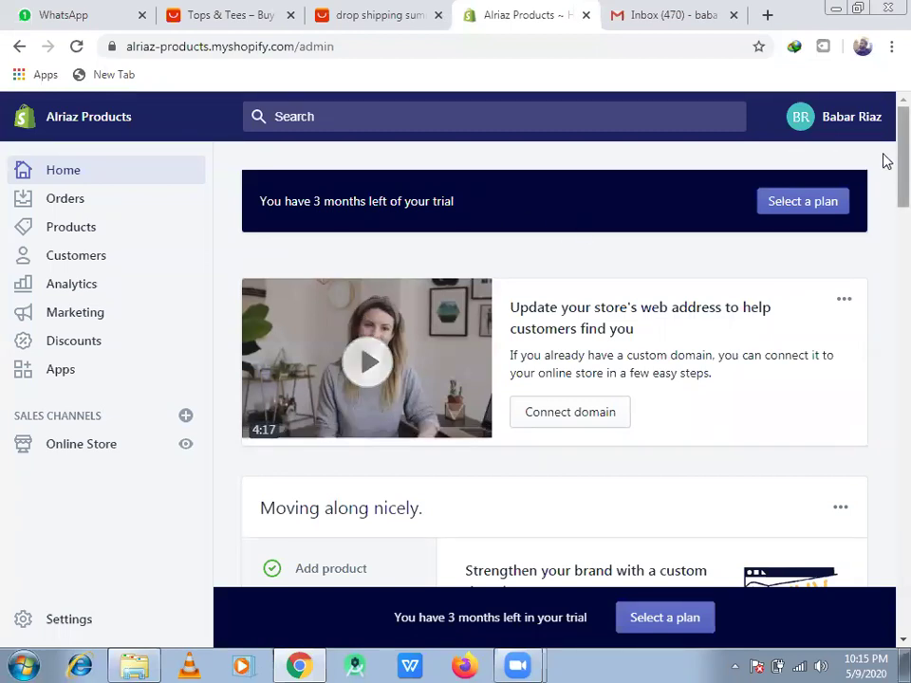
{"action": "scroll", "coordinate": [886, 166], "scroll_direction": "down", "scroll_amount": 1}
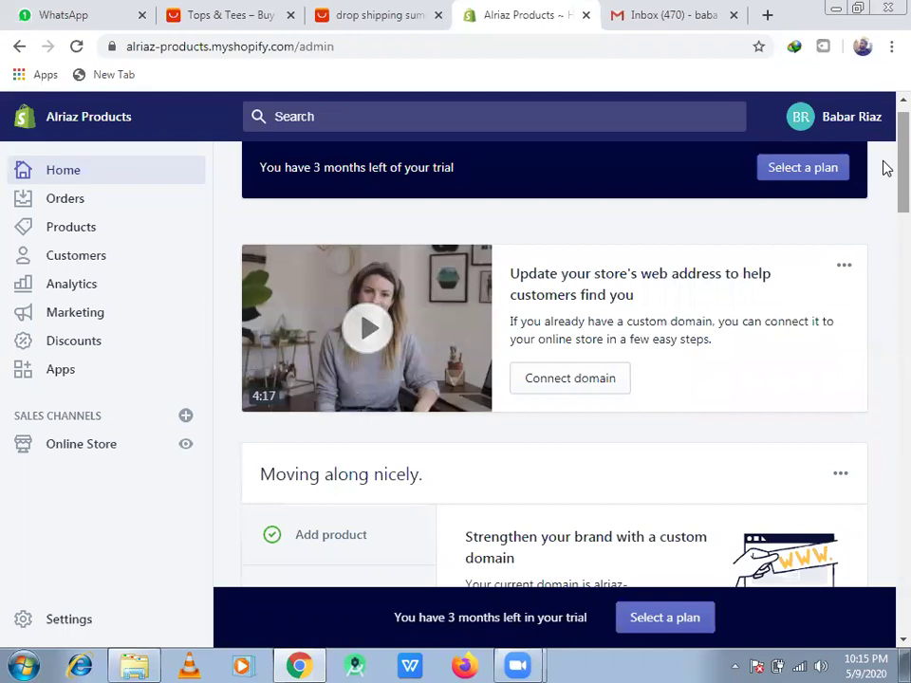
{"action": "scroll", "coordinate": [886, 151], "scroll_direction": "up", "scroll_amount": 1}
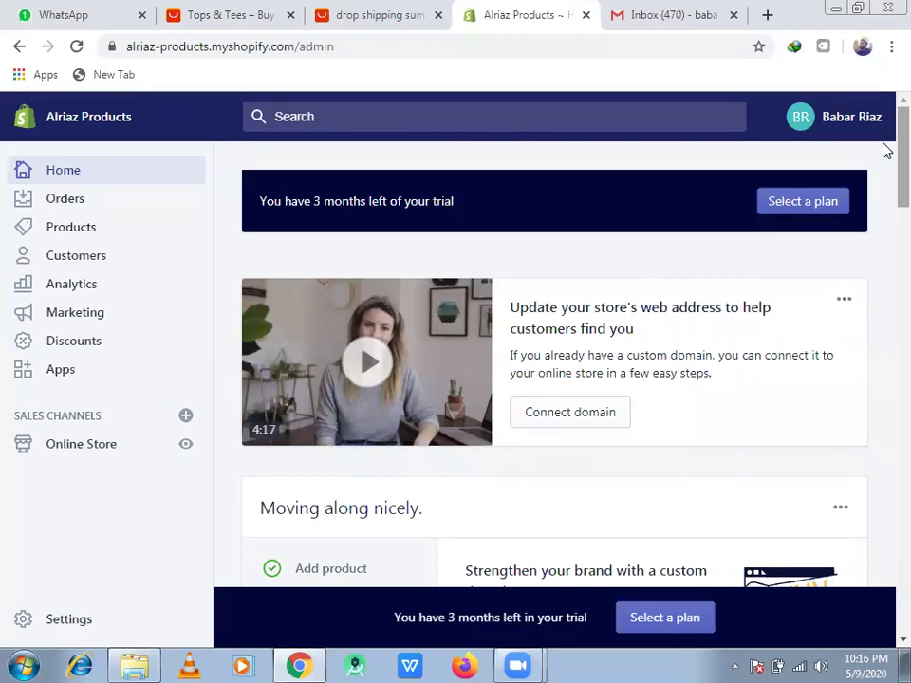
{"action": "scroll", "coordinate": [883, 166], "scroll_direction": "down", "scroll_amount": 2}
{"action": "scroll", "coordinate": [882, 157], "scroll_direction": "up", "scroll_amount": 2}
{"action": "mouse_move", "coordinate": [884, 151]}
{"action": "left_mouse_down"}
{"action": "mouse_move", "coordinate": [886, 183]}
{"action": "mouse_move", "coordinate": [884, 144]}
{"action": "left_mouse_up"}
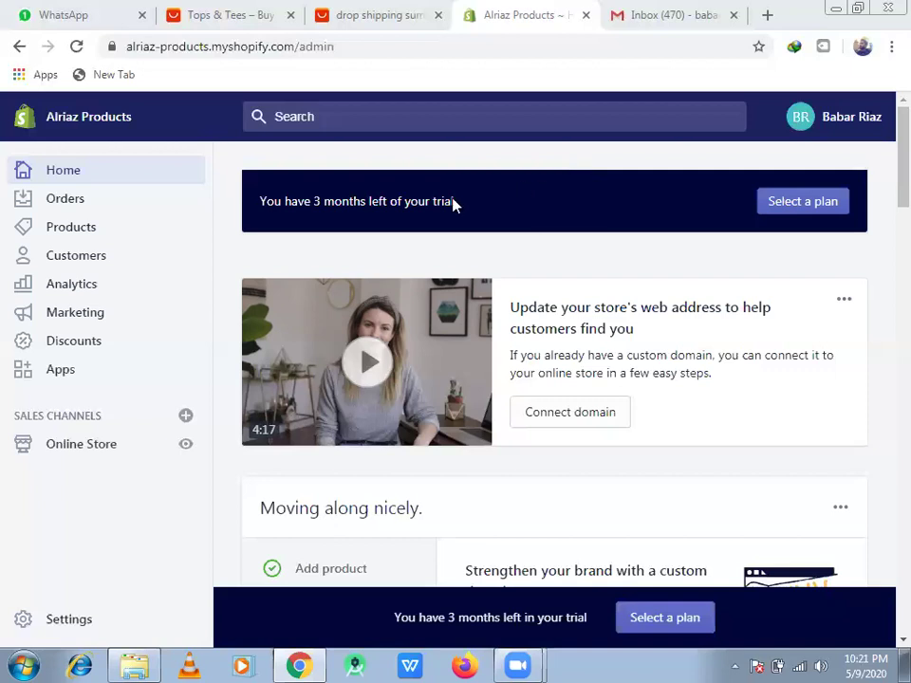
{"action": "mouse_move", "coordinate": [885, 190]}
{"action": "left_mouse_down"}
{"action": "mouse_move", "coordinate": [888, 236]}
{"action": "mouse_move", "coordinate": [885, 191]}
{"action": "left_mouse_up"}
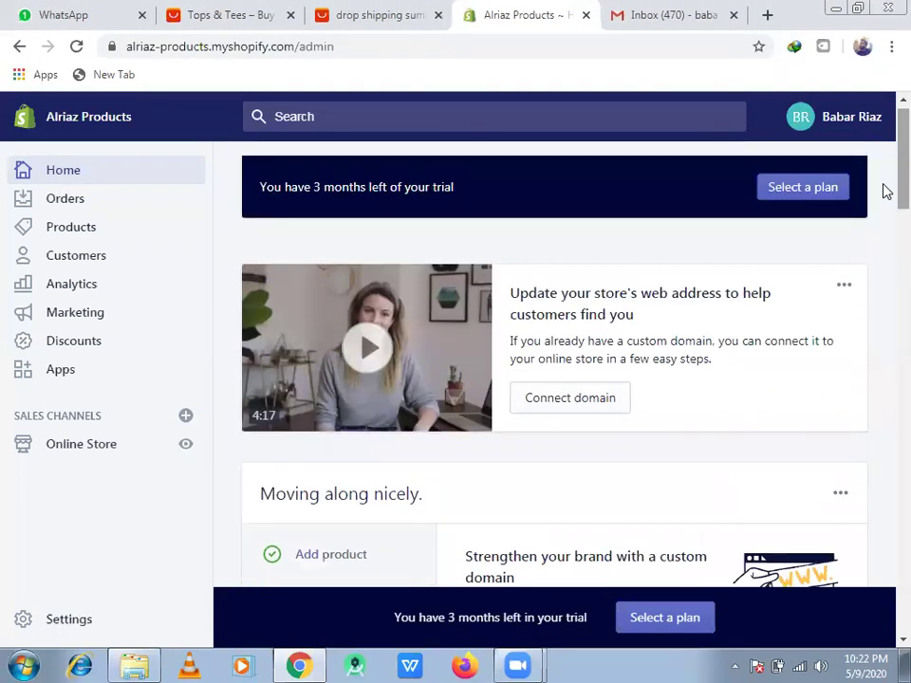
Step: View the store's orders page, and review the list of all products
{"action": "left_click", "coordinate": [107, 201]}
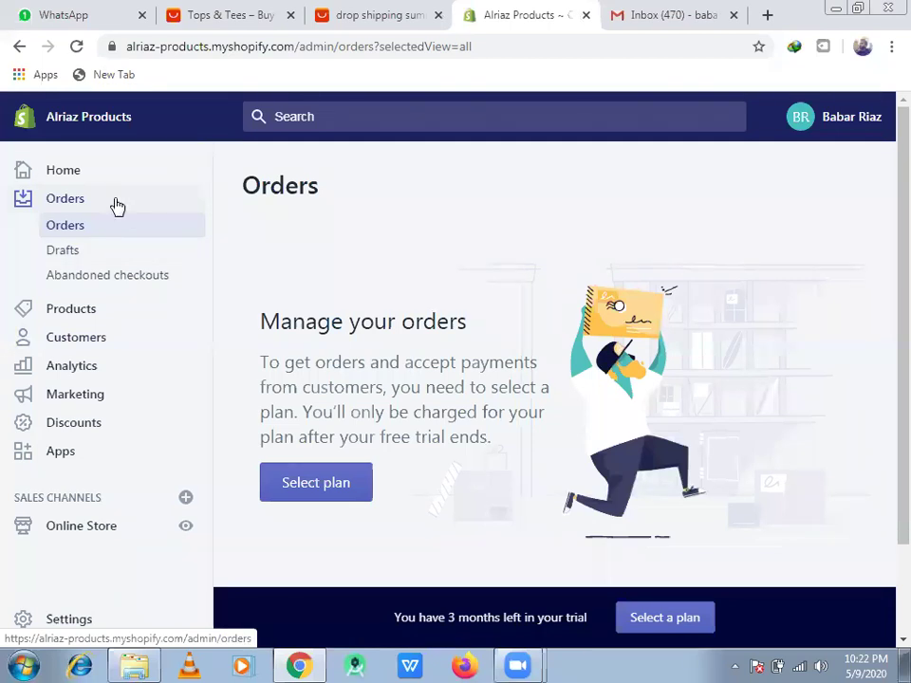
{"action": "left_click", "coordinate": [82, 311]}
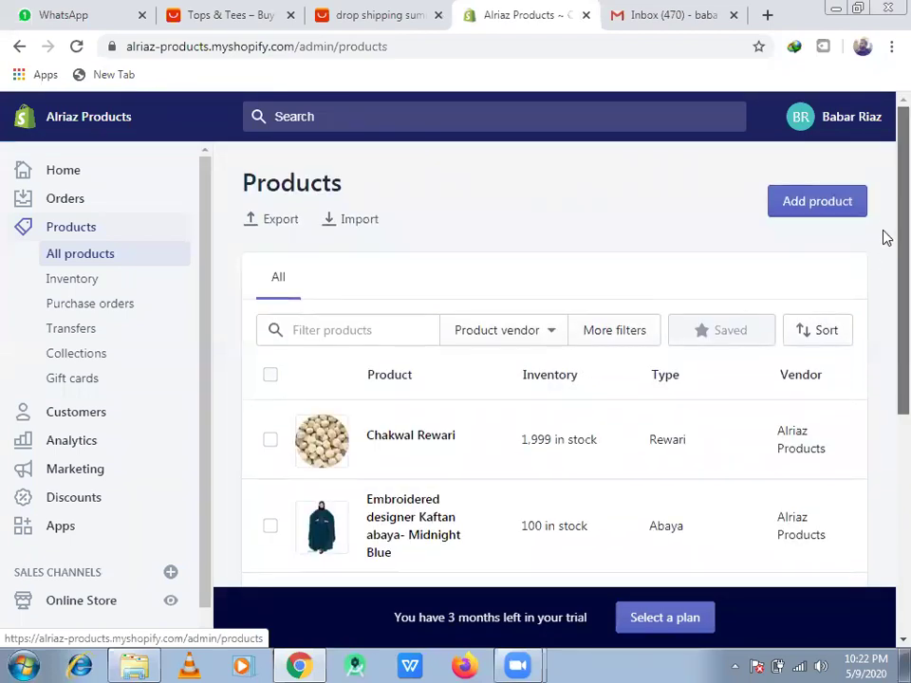
{"action": "scroll", "coordinate": [882, 238], "scroll_direction": "down", "scroll_amount": 5}
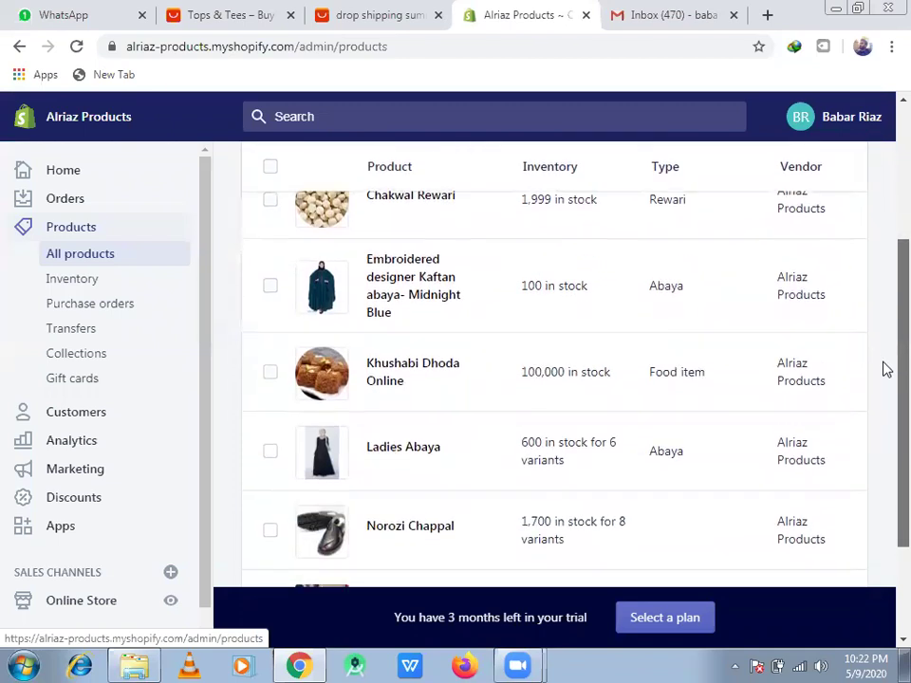
{"action": "scroll", "coordinate": [884, 413], "scroll_direction": "down", "scroll_amount": 2}
{"action": "scroll", "coordinate": [886, 407], "scroll_direction": "up", "scroll_amount": 5}
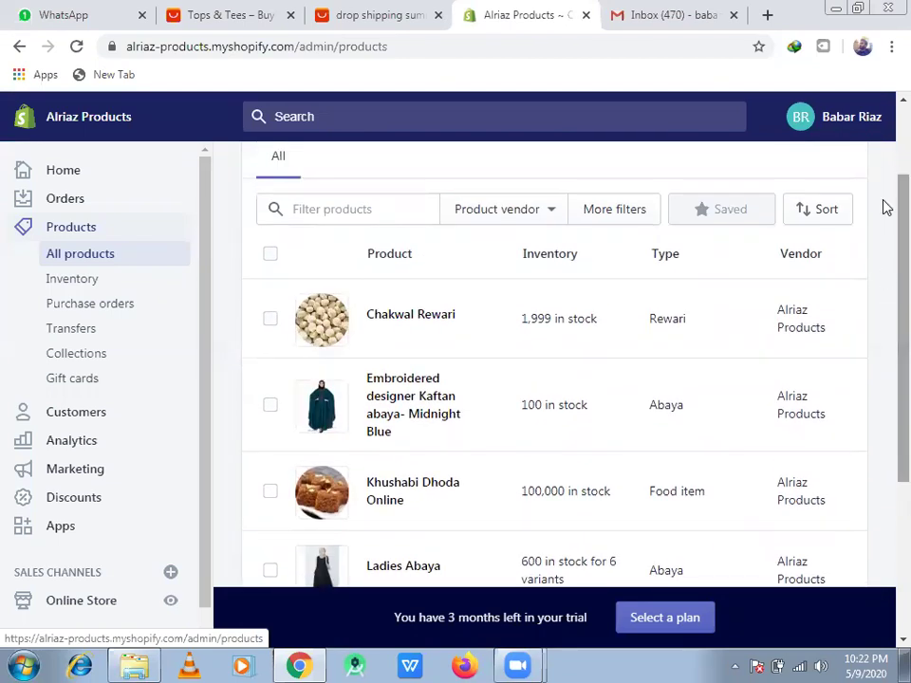
{"action": "scroll", "coordinate": [885, 201], "scroll_direction": "up", "scroll_amount": 3}
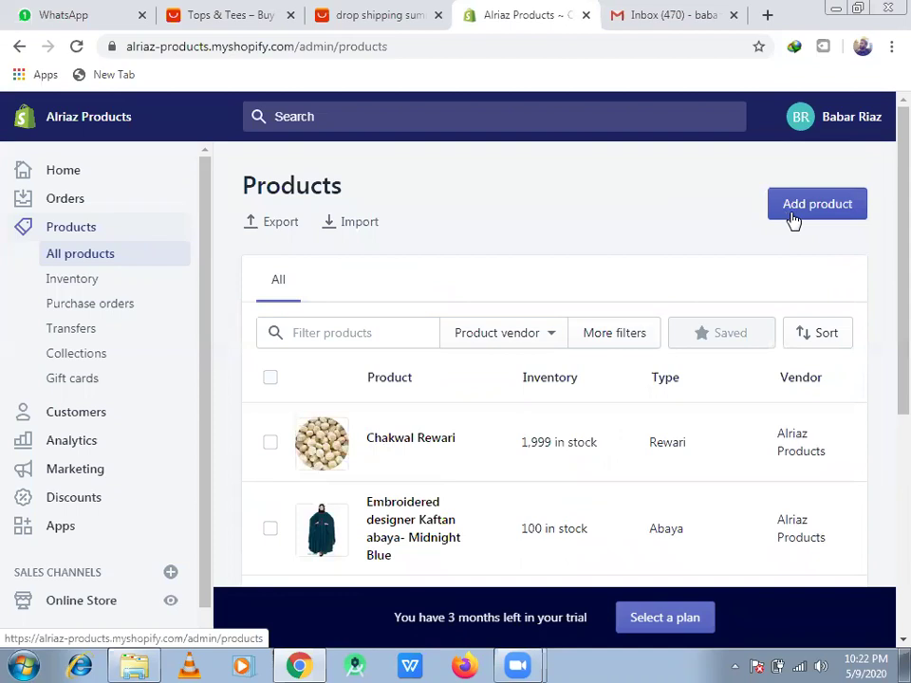
Step: Start a new product and title it "Peshawari Chappal"
{"action": "left_click", "coordinate": [793, 210]}
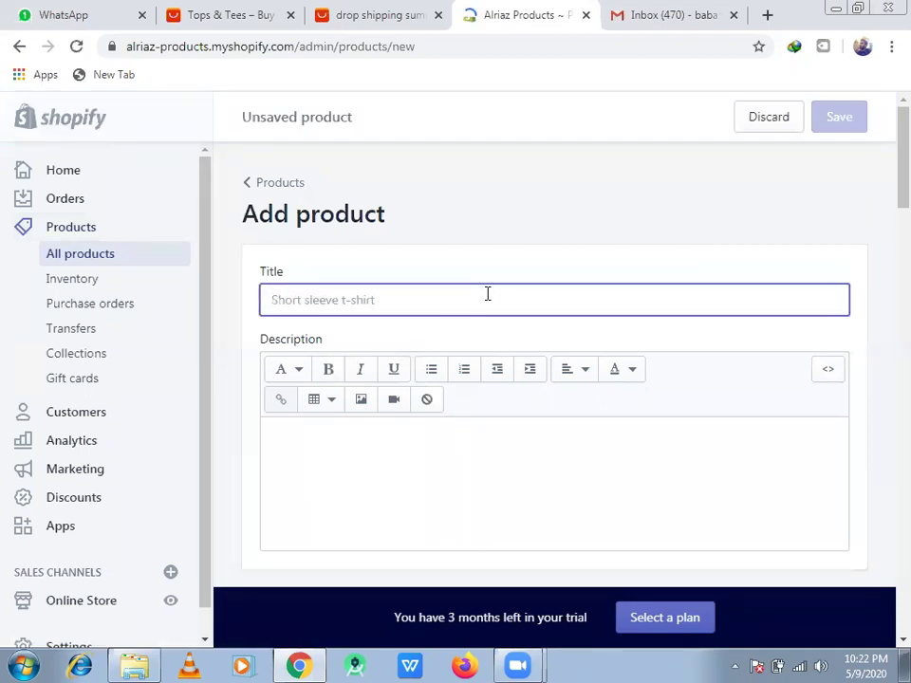
{"action": "type", "text": "Pe"}
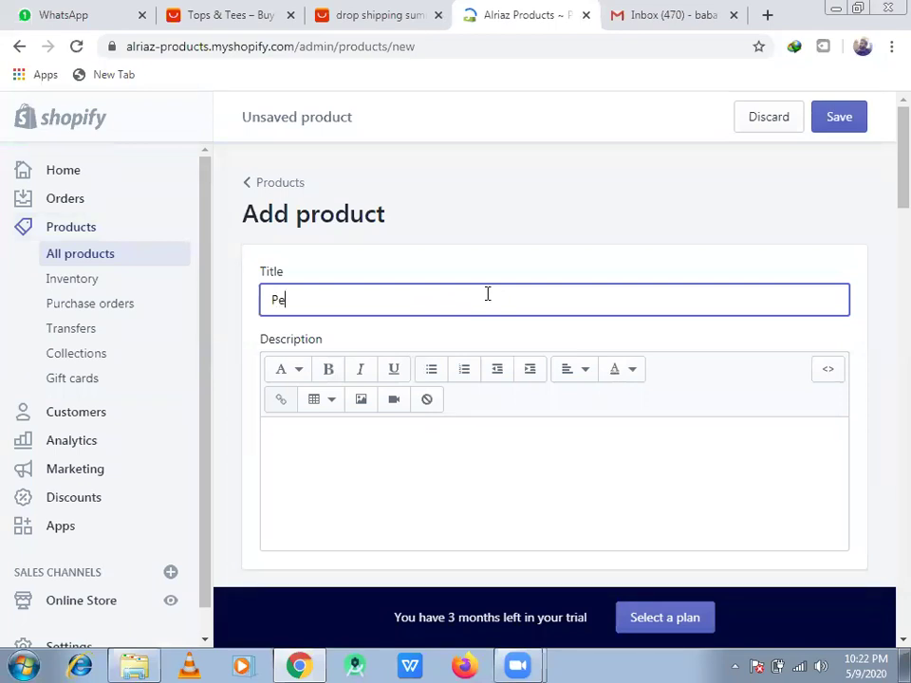
{"action": "type", "text": "shawari Chappal"}
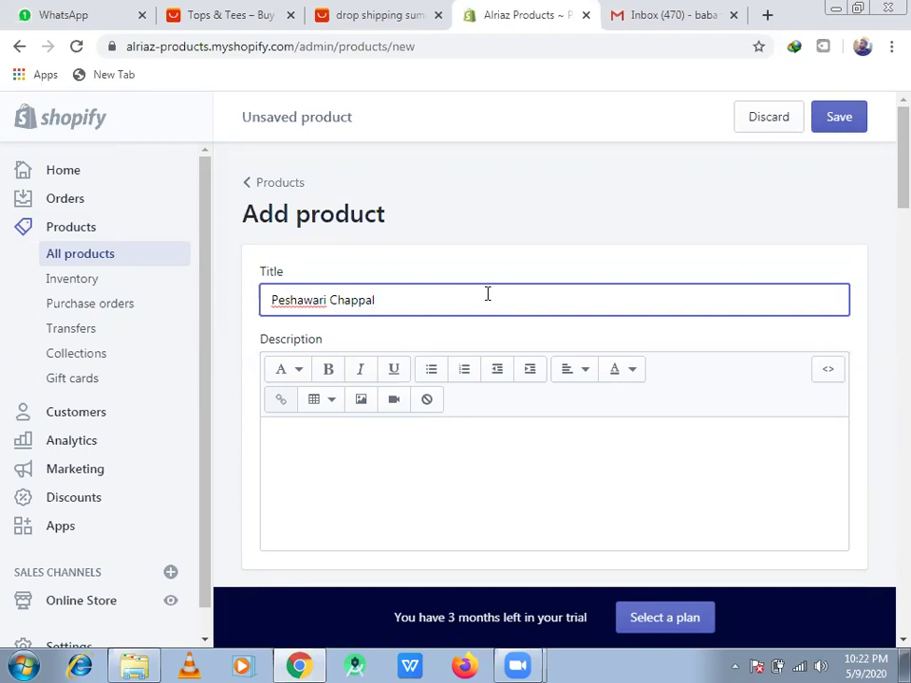
Step: Enter "its a best handmade peshawari" as the product description
{"action": "left_click", "coordinate": [430, 455]}
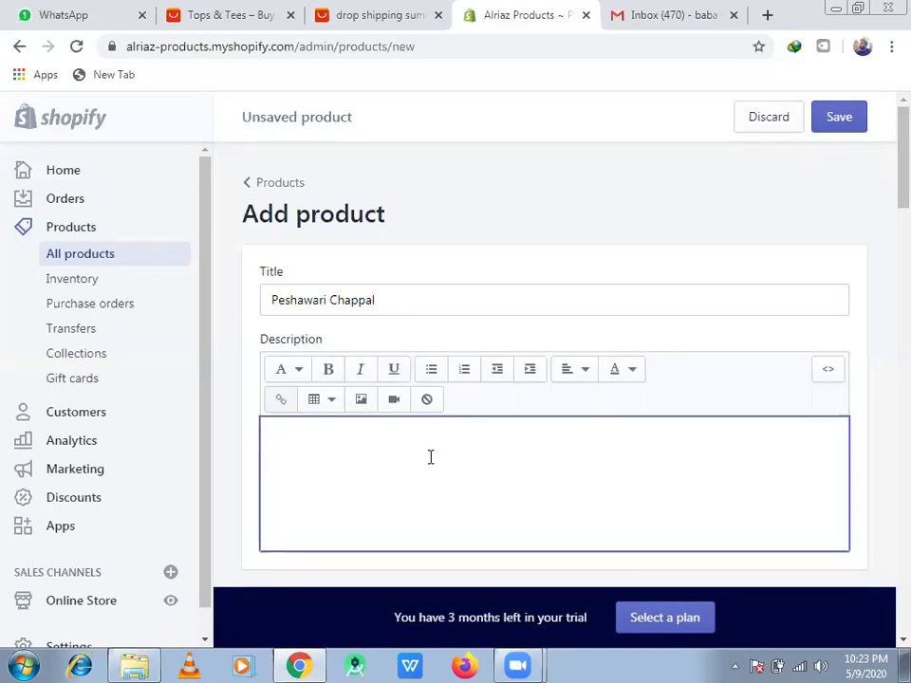
{"action": "type", "text": "its "}
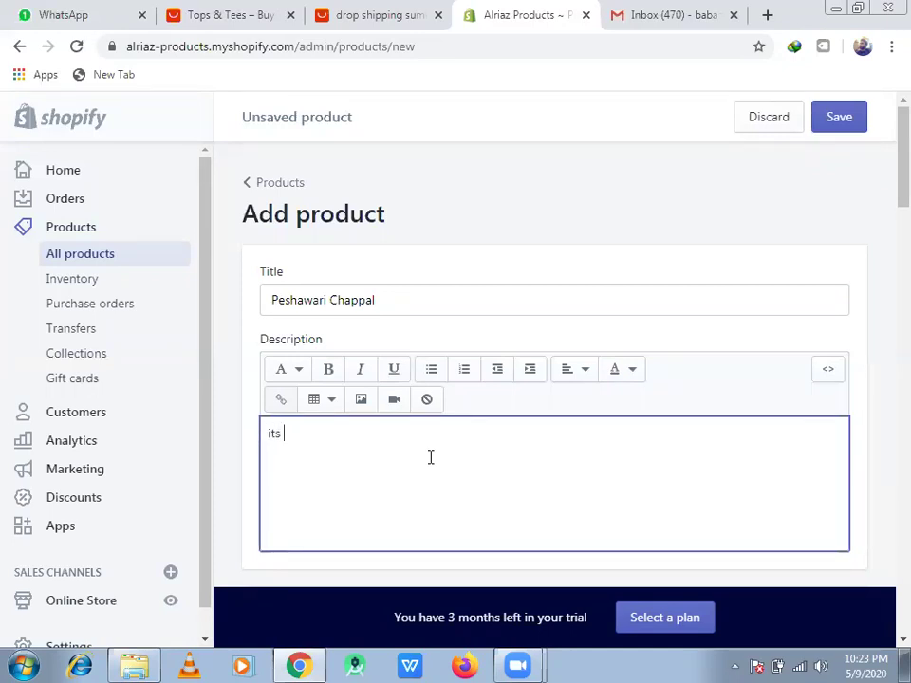
{"action": "type", "text": "a best handmade "}
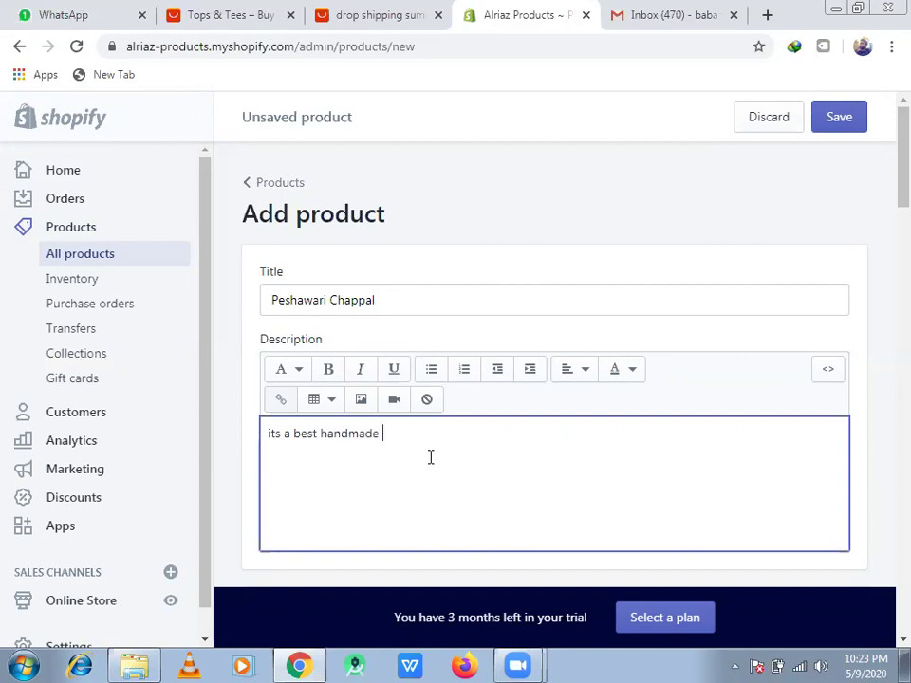
{"action": "type", "text": "peshawari"}
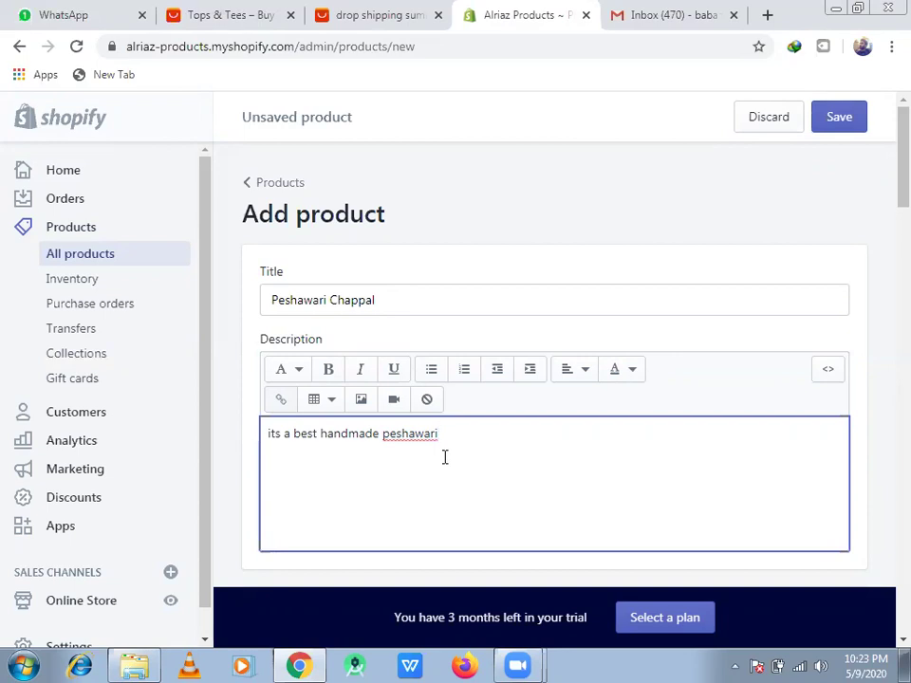
{"action": "left_click_drag", "start_coordinate": [439, 434], "coordinate": [275, 436]}
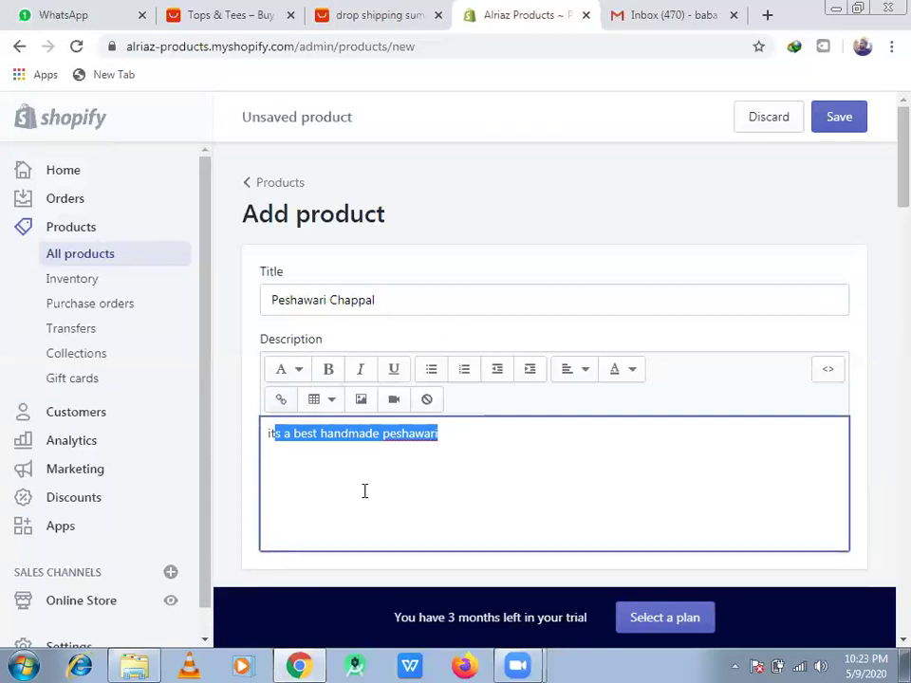
{"action": "left_click", "coordinate": [341, 457]}
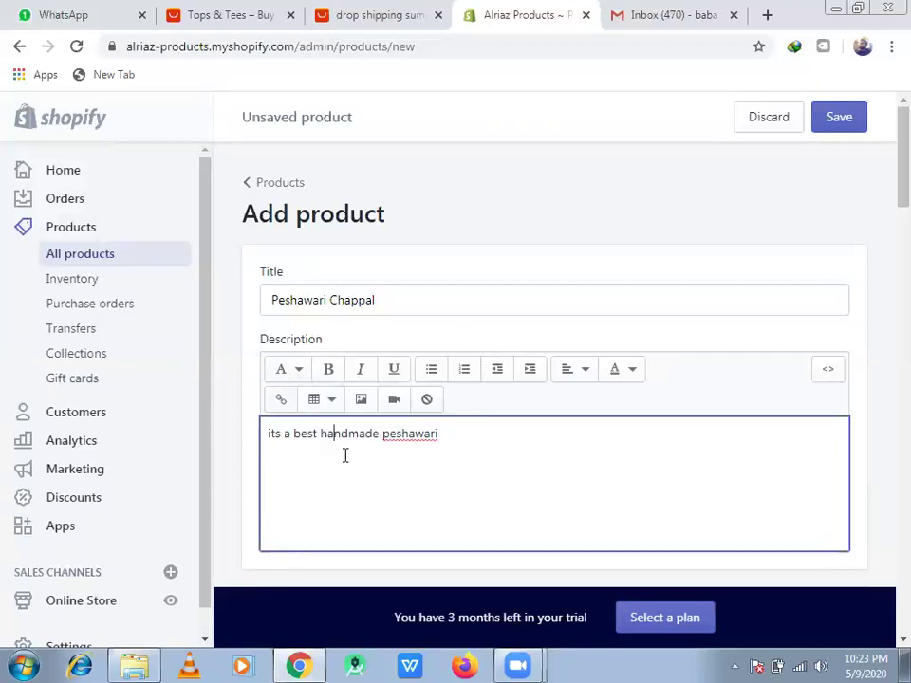
{"action": "left_click_drag", "start_coordinate": [450, 433], "coordinate": [244, 430]}
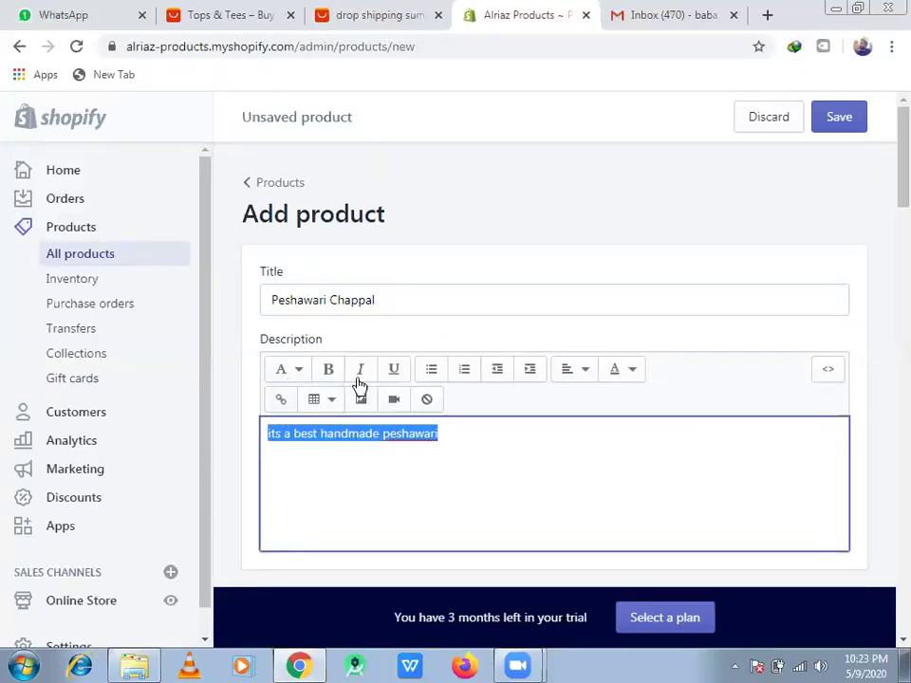
{"action": "left_click", "coordinate": [418, 472]}
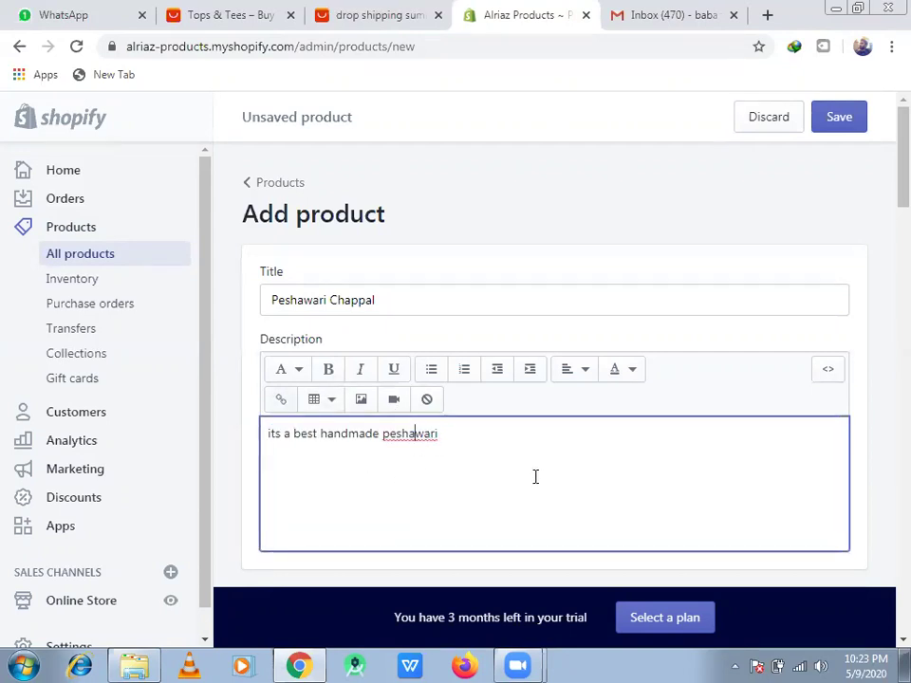
Step: Upload the image "44" from the "kaptaan chappal" folder inside Downloads > pictures as the product's media
{"action": "scroll", "coordinate": [885, 189], "scroll_direction": "down", "scroll_amount": 4}
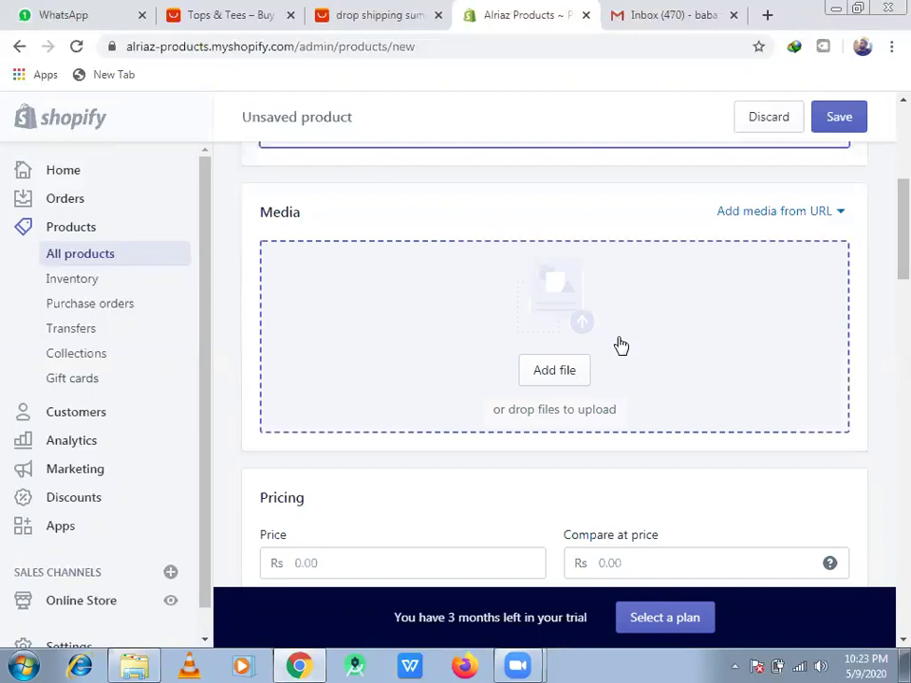
{"action": "left_click", "coordinate": [535, 408]}
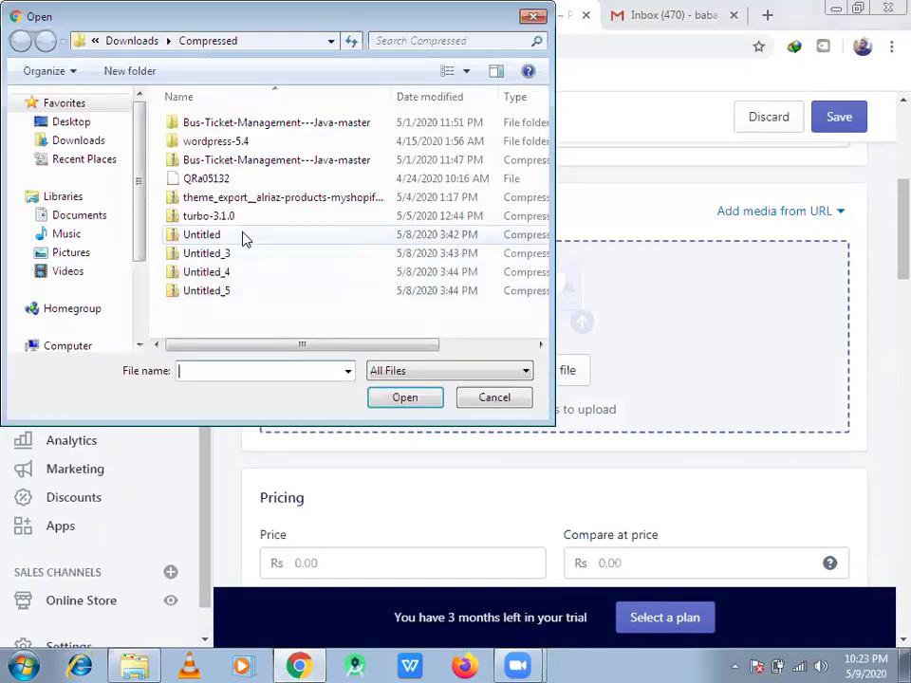
{"action": "left_click", "coordinate": [107, 142]}
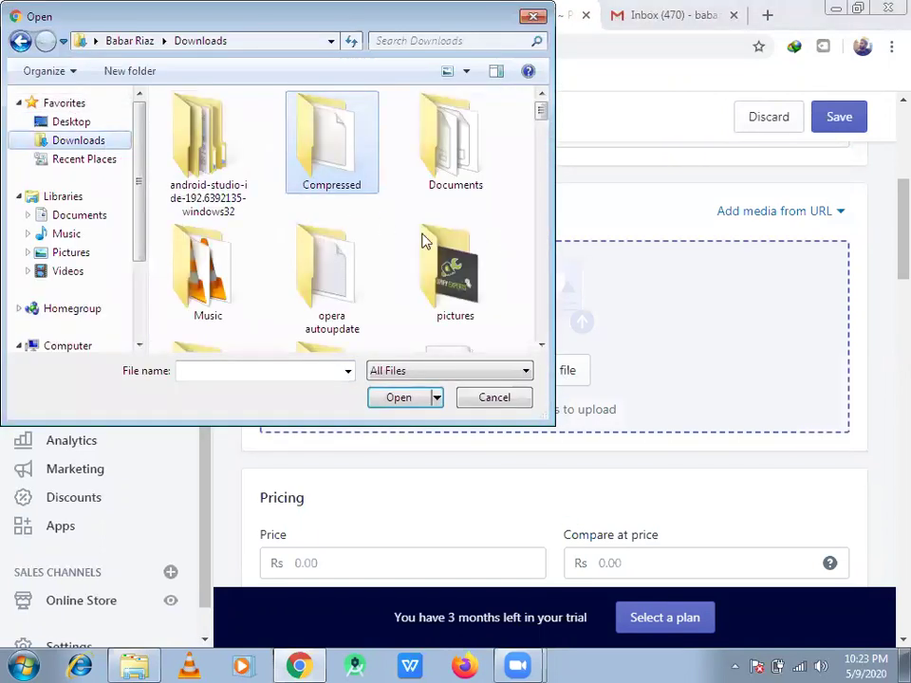
{"action": "double_click", "coordinate": [465, 239]}
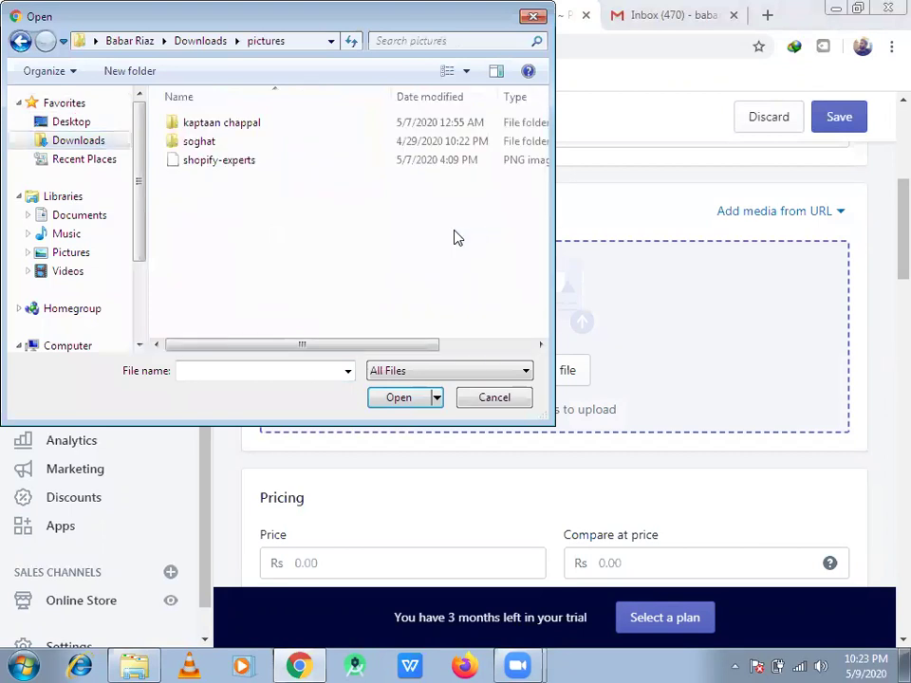
{"action": "double_click", "coordinate": [236, 132]}
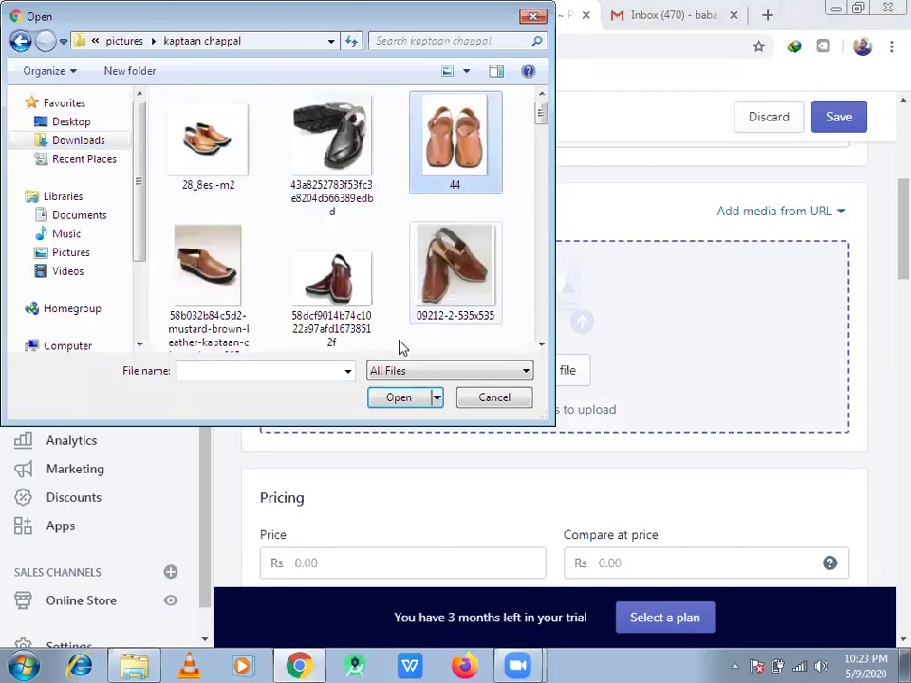
{"action": "left_click", "coordinate": [398, 397]}
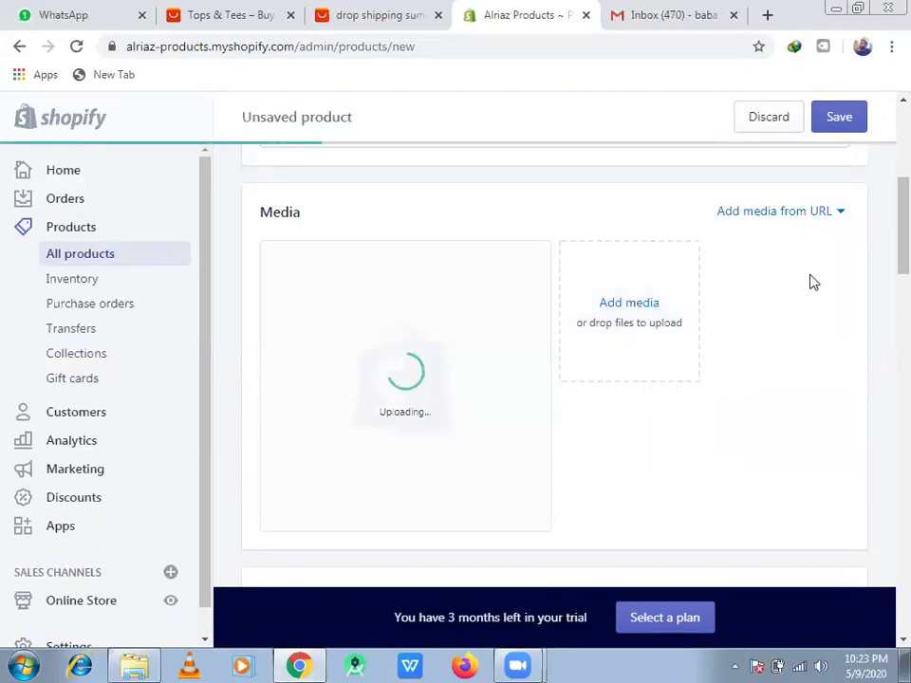
Step: Set the product's price to Rs 1599 and its compare-at price to Rs 2000
{"action": "scroll", "coordinate": [884, 242], "scroll_direction": "down", "scroll_amount": 2}
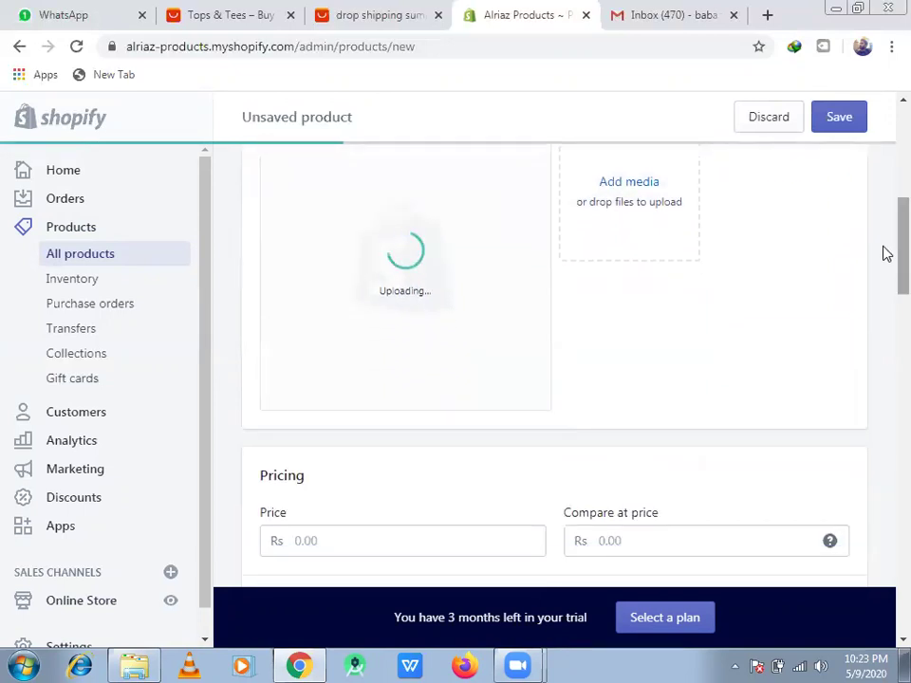
{"action": "left_click_drag", "start_coordinate": [886, 252], "coordinate": [884, 278]}
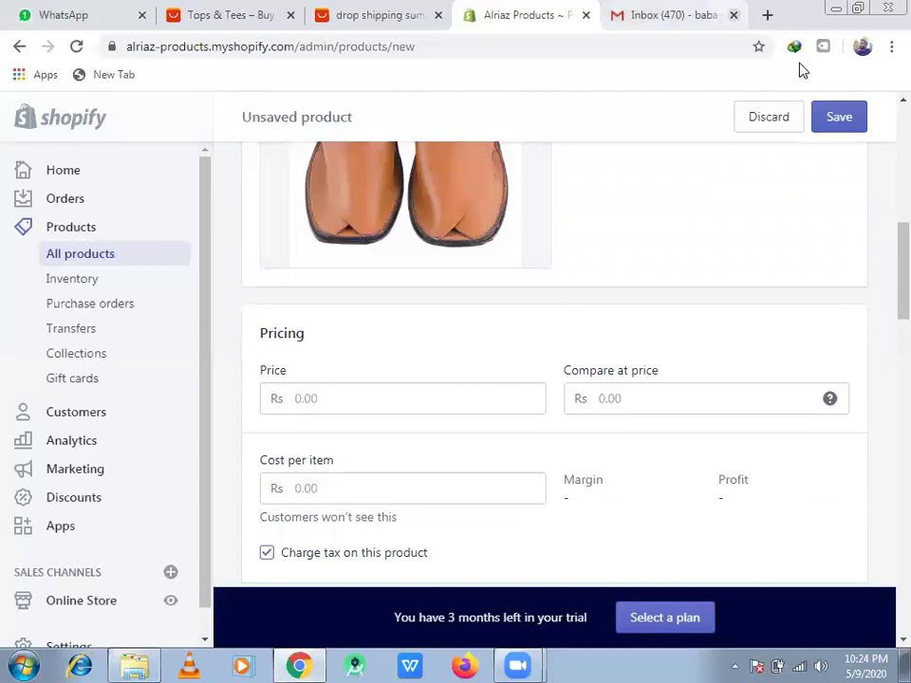
{"action": "left_click", "coordinate": [426, 399]}
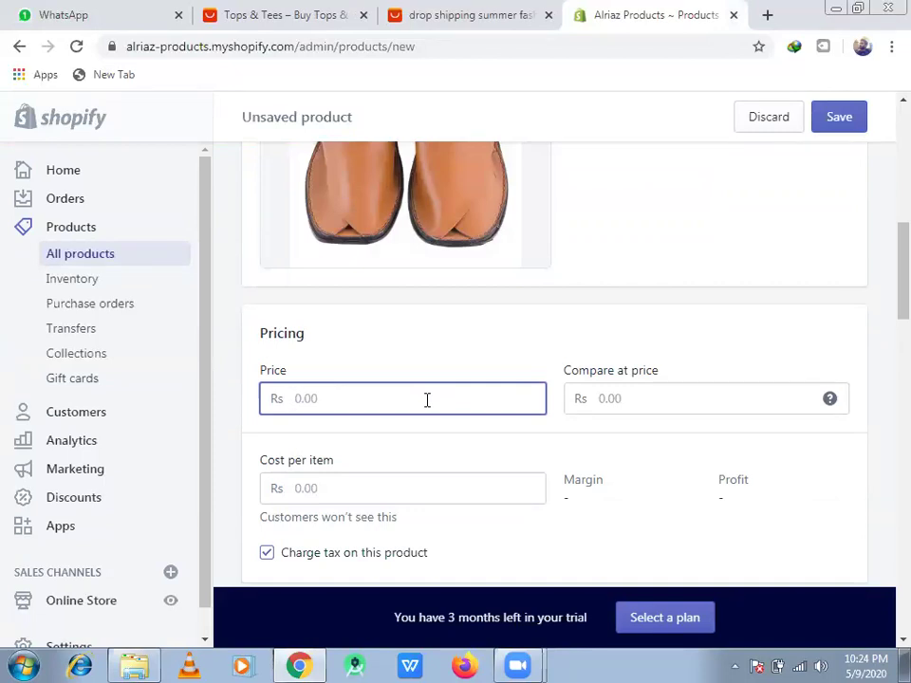
{"action": "type", "text": "1599"}
{"action": "left_click", "coordinate": [618, 404]}
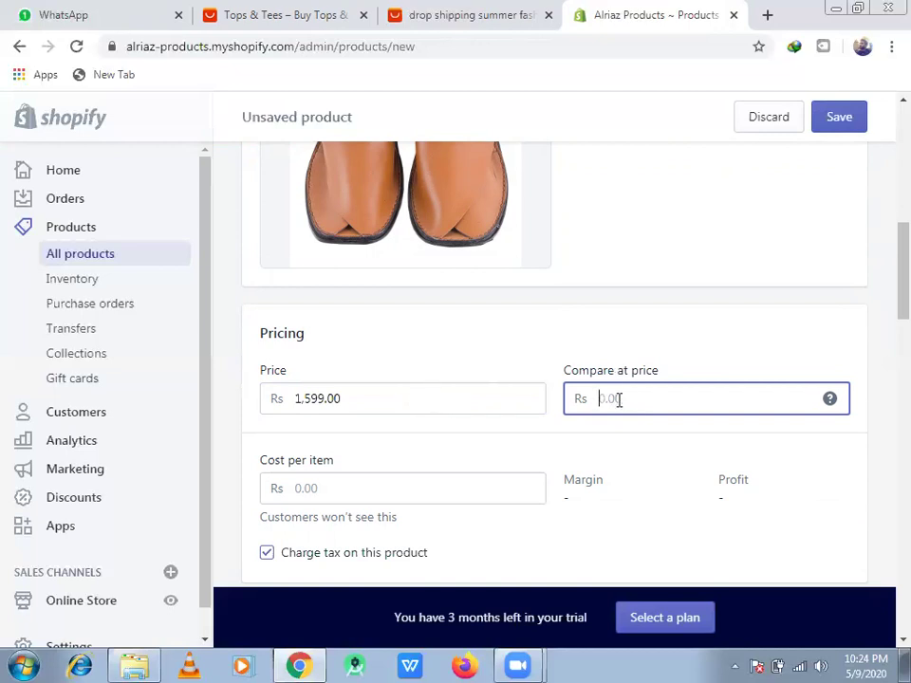
{"action": "type", "text": "2000"}
Step: Set the product's cost per item to Rs 1200
{"action": "left_click", "coordinate": [423, 492]}
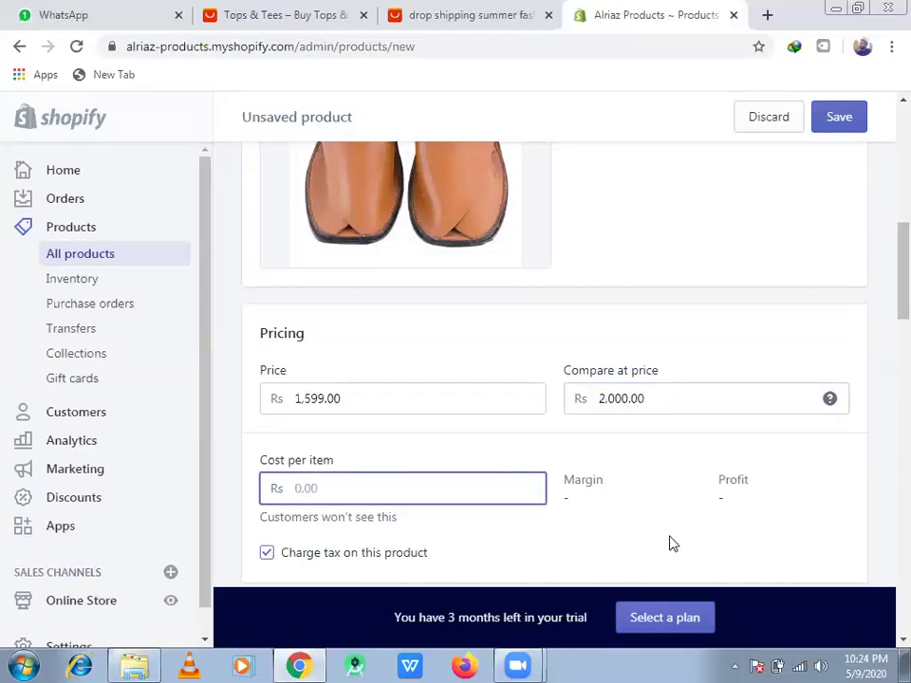
{"action": "scroll", "coordinate": [882, 309], "scroll_direction": "down", "scroll_amount": 2}
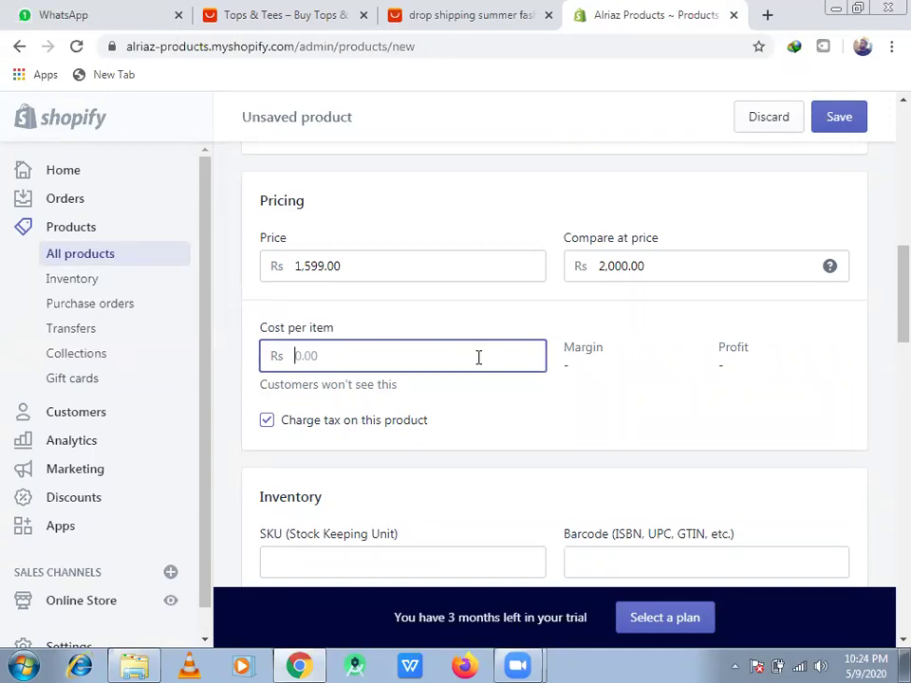
{"action": "type", "text": "1200"}
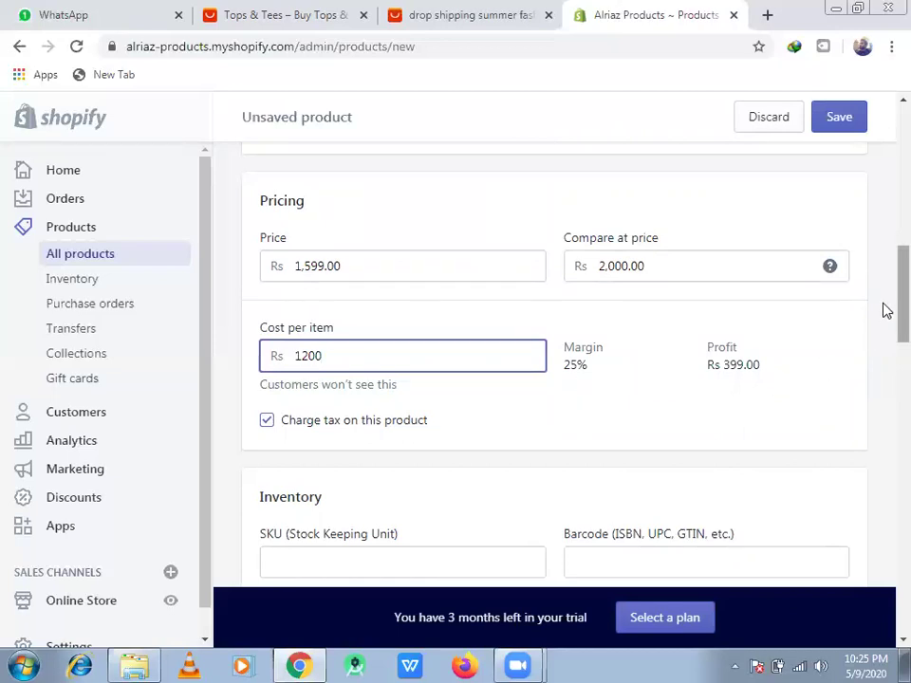
{"action": "scroll", "coordinate": [884, 322], "scroll_direction": "down", "scroll_amount": 1}
{"action": "scroll", "coordinate": [884, 332], "scroll_direction": "down", "scroll_amount": 1}
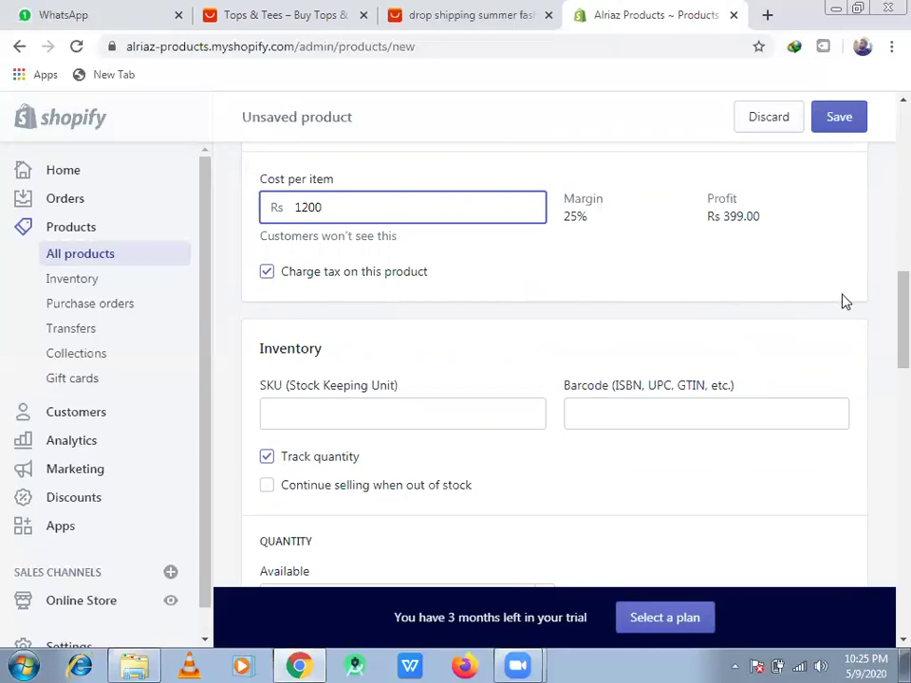
{"action": "scroll", "coordinate": [884, 313], "scroll_direction": "up", "scroll_amount": 1}
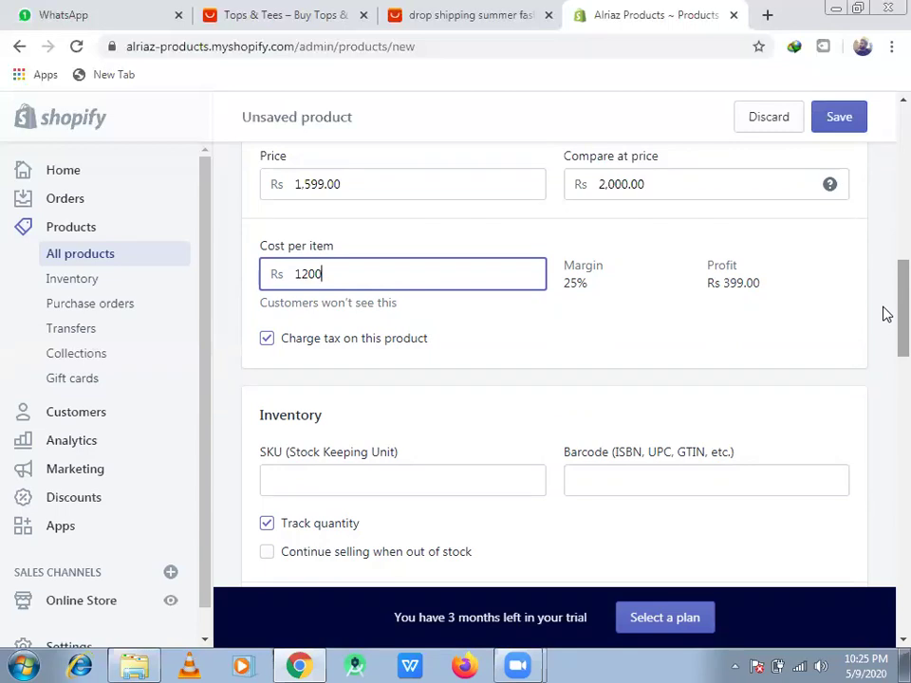
{"action": "scroll", "coordinate": [886, 323], "scroll_direction": "down", "scroll_amount": 1}
{"action": "scroll", "coordinate": [886, 338], "scroll_direction": "down", "scroll_amount": 1}
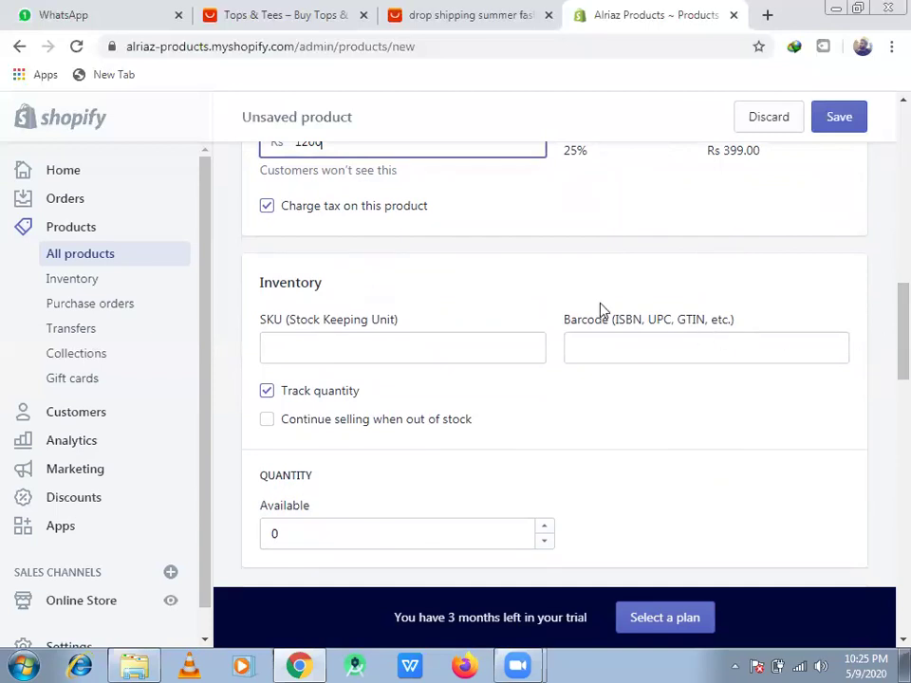
{"action": "left_click", "coordinate": [362, 352]}
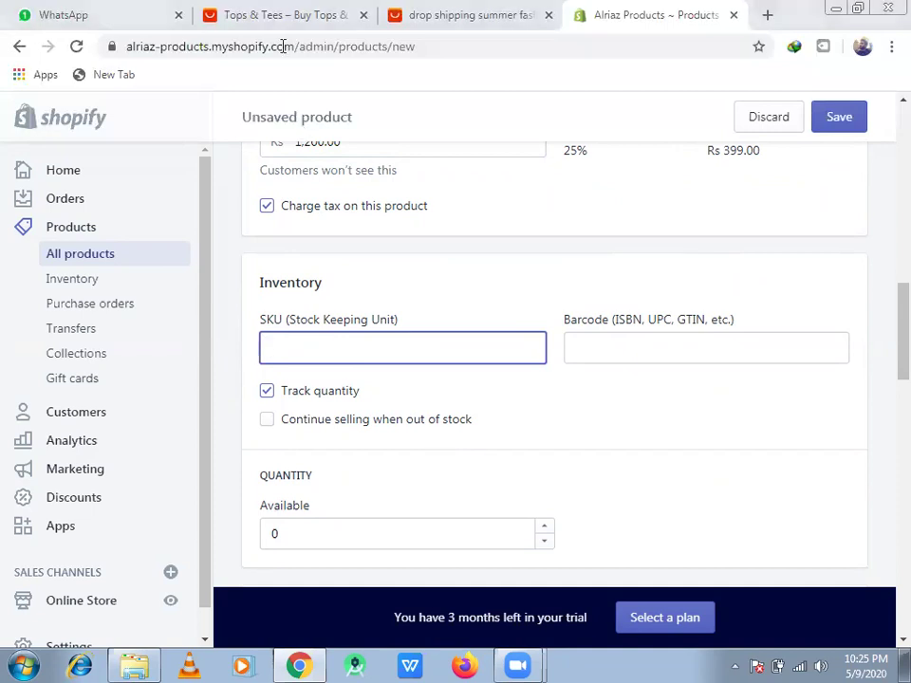
Step: Switch to AliExpress, open the Summer Tops Michael Jackson T-shirt listing and examine its colors, sizes, available quantity and size chart
{"action": "key", "text": "ctrl+2"}
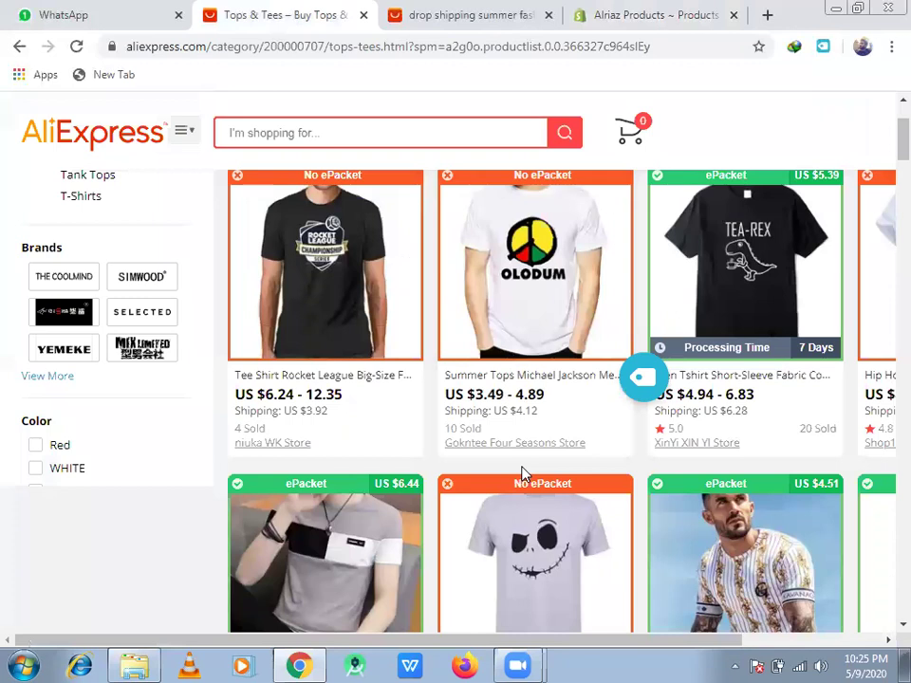
{"action": "left_click", "coordinate": [493, 376]}
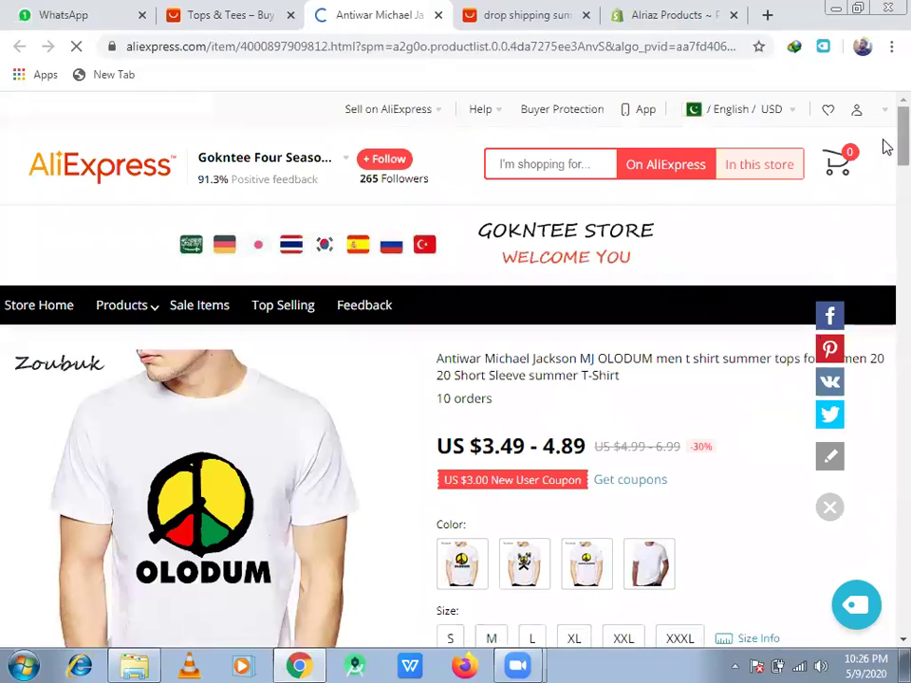
{"action": "scroll", "coordinate": [885, 147], "scroll_direction": "down", "scroll_amount": 4}
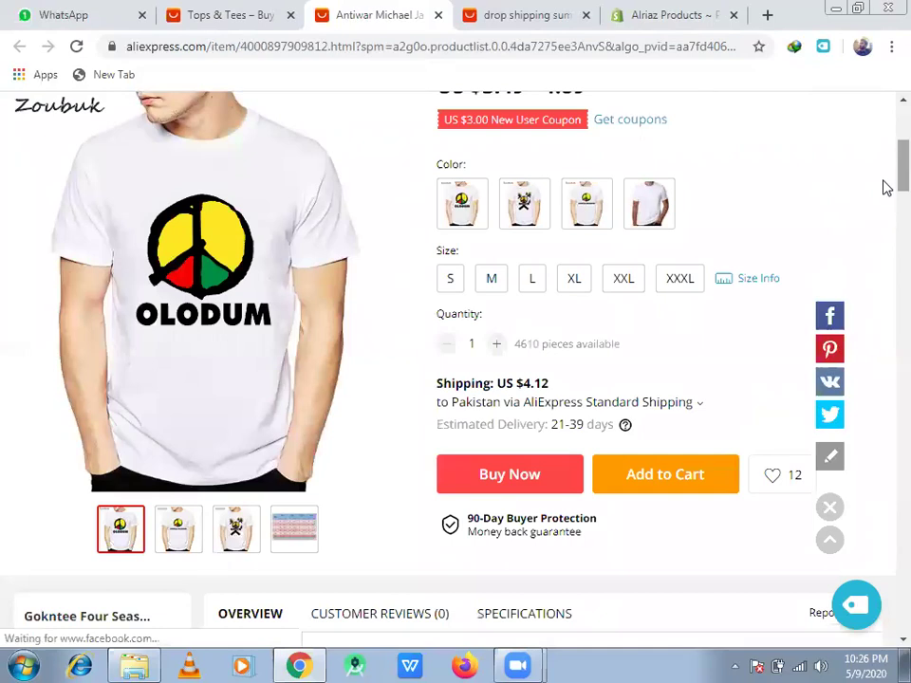
{"action": "scroll", "coordinate": [883, 190], "scroll_direction": "down", "scroll_amount": 5}
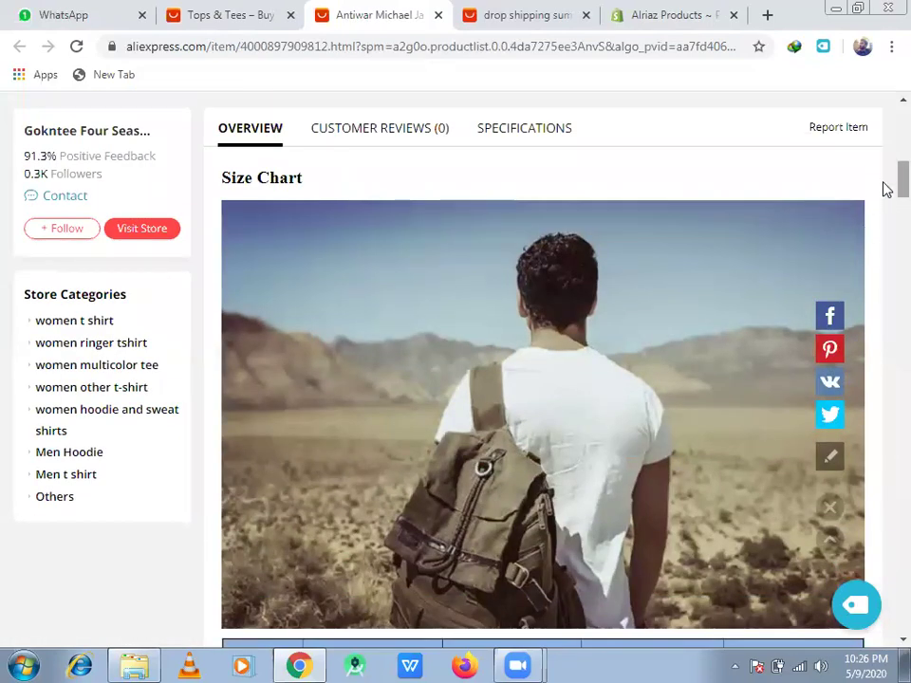
{"action": "scroll", "coordinate": [884, 189], "scroll_direction": "up", "scroll_amount": 3}
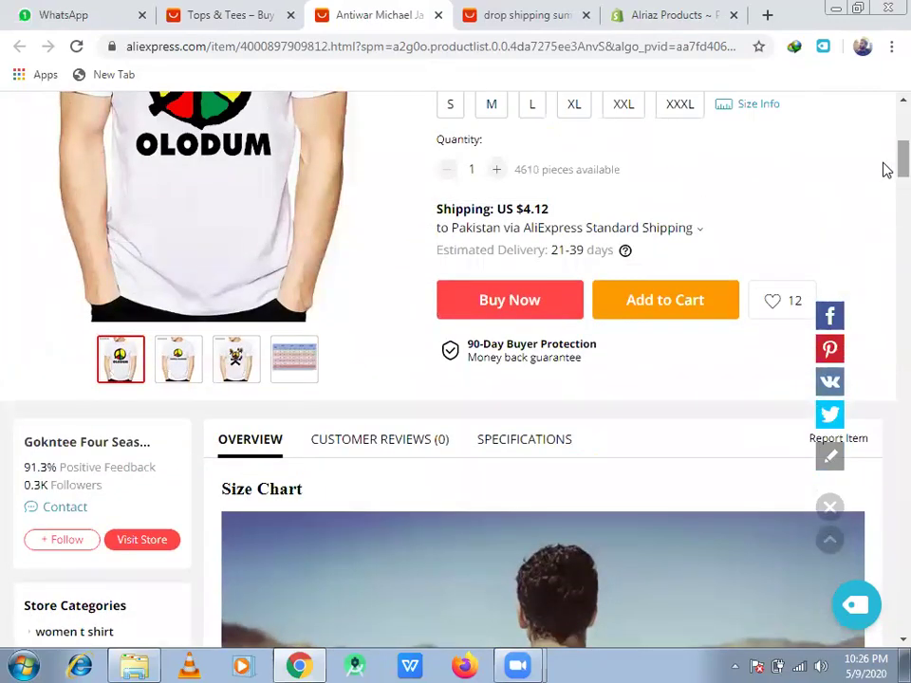
{"action": "scroll", "coordinate": [884, 163], "scroll_direction": "up", "scroll_amount": 2}
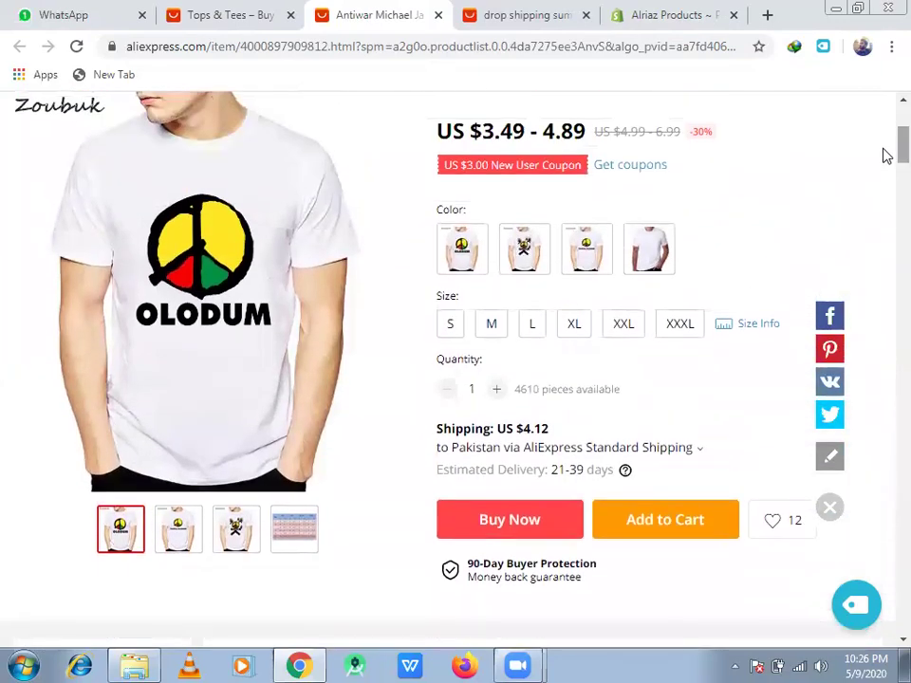
Step: Examine the Rocket League T-shirt listing on AliExpress, including its overview, size chart image, specifications and available quantity
{"action": "left_click", "coordinate": [503, 28]}
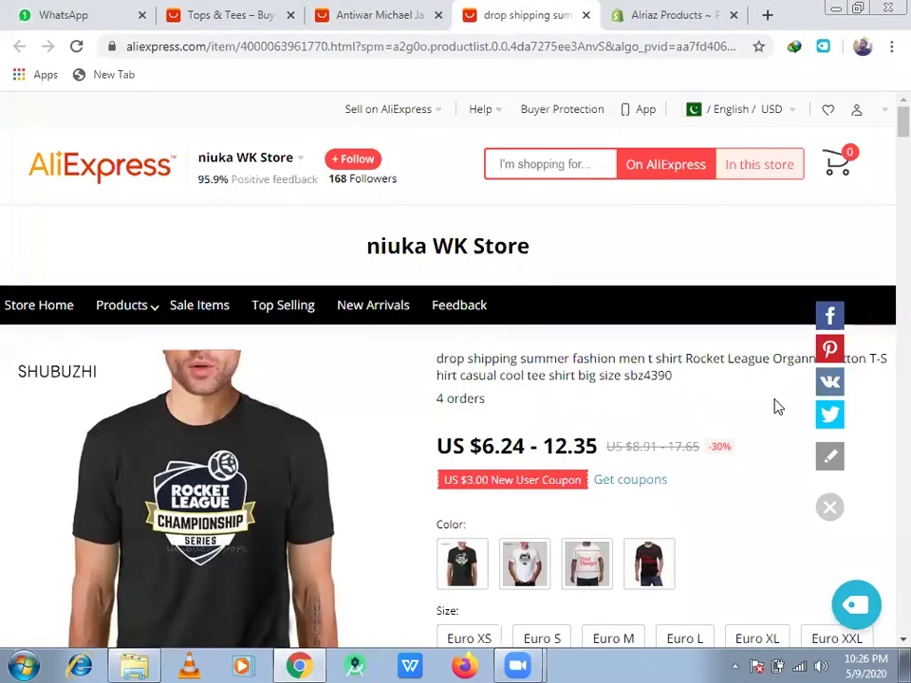
{"action": "scroll", "coordinate": [884, 294], "scroll_direction": "down", "scroll_amount": 5}
{"action": "scroll", "coordinate": [884, 311], "scroll_direction": "down", "scroll_amount": 10}
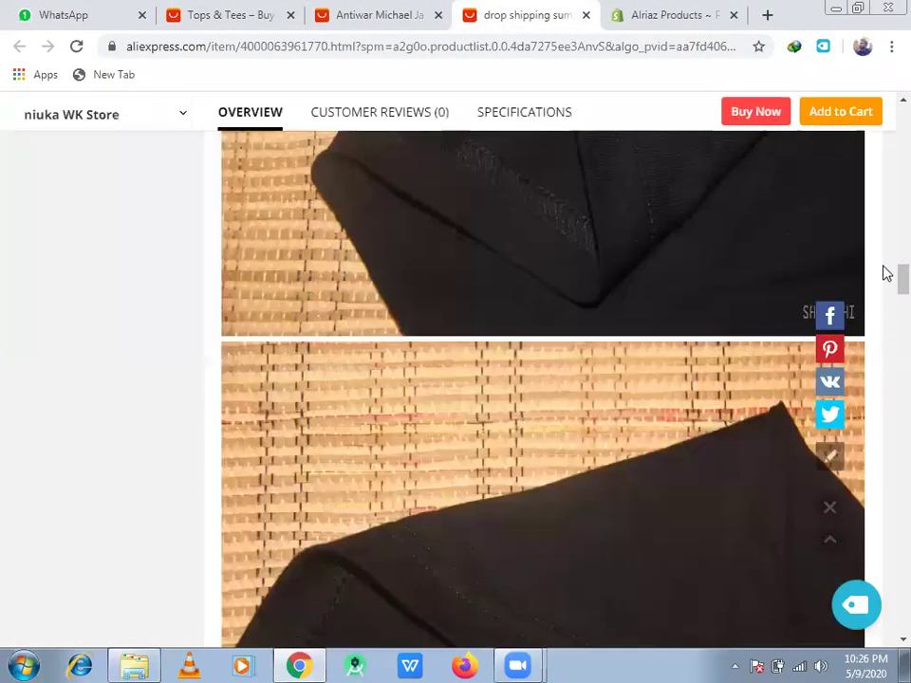
{"action": "scroll", "coordinate": [884, 272], "scroll_direction": "up", "scroll_amount": 8}
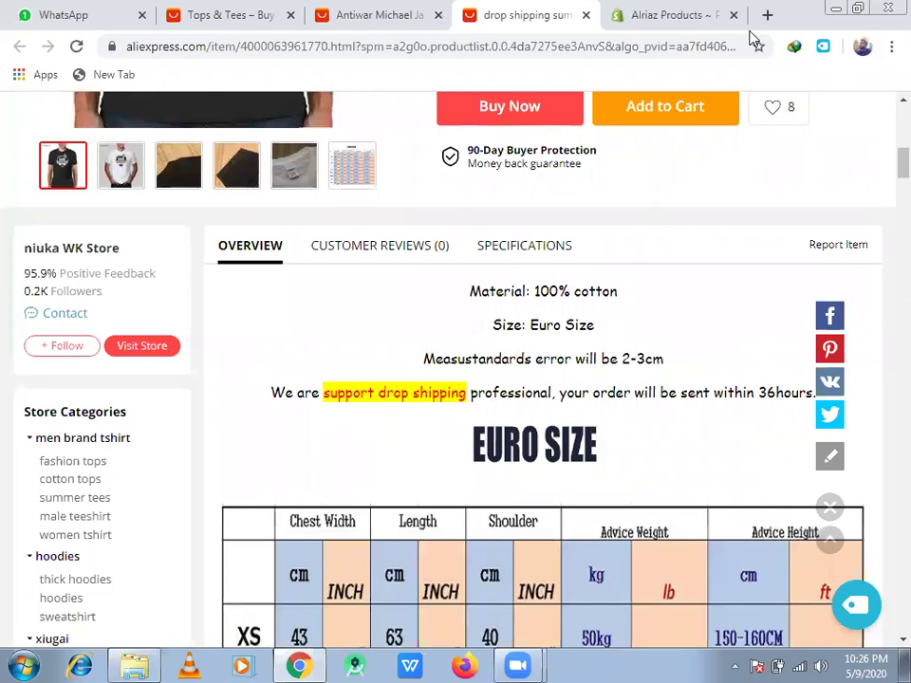
{"action": "left_click", "coordinate": [349, 145]}
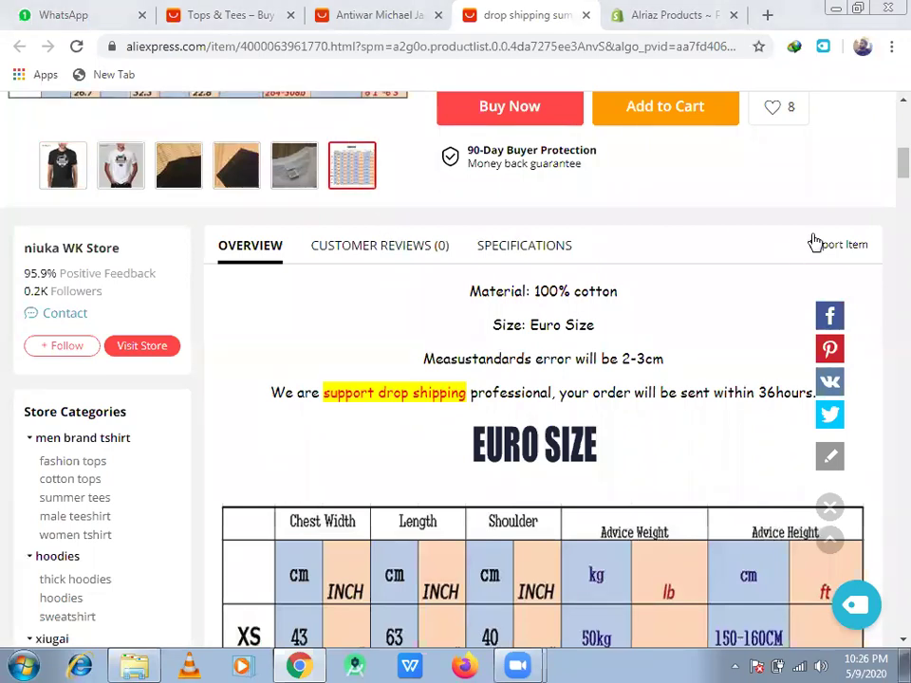
{"action": "left_click", "coordinate": [546, 252]}
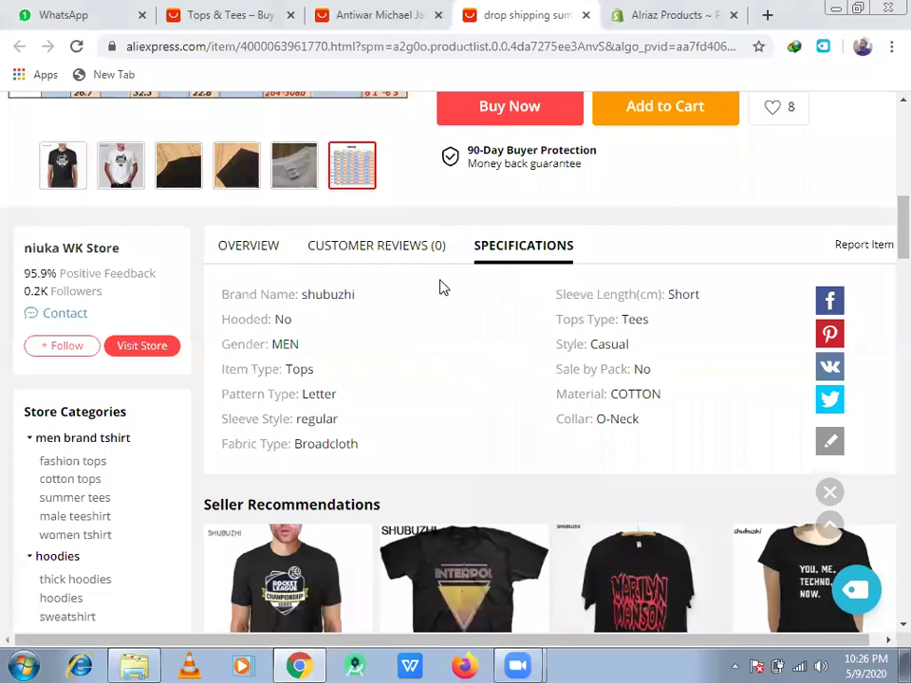
{"action": "left_click", "coordinate": [254, 252]}
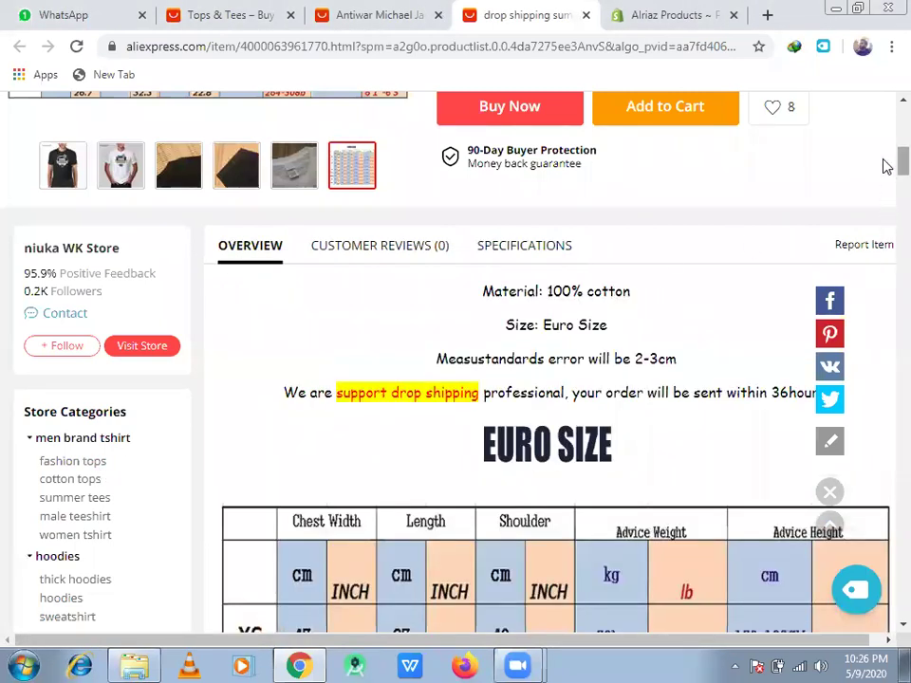
{"action": "scroll", "coordinate": [888, 244], "scroll_direction": "down", "scroll_amount": 5}
{"action": "scroll", "coordinate": [888, 233], "scroll_direction": "down", "scroll_amount": 5}
{"action": "scroll", "coordinate": [885, 151], "scroll_direction": "up", "scroll_amount": 15}
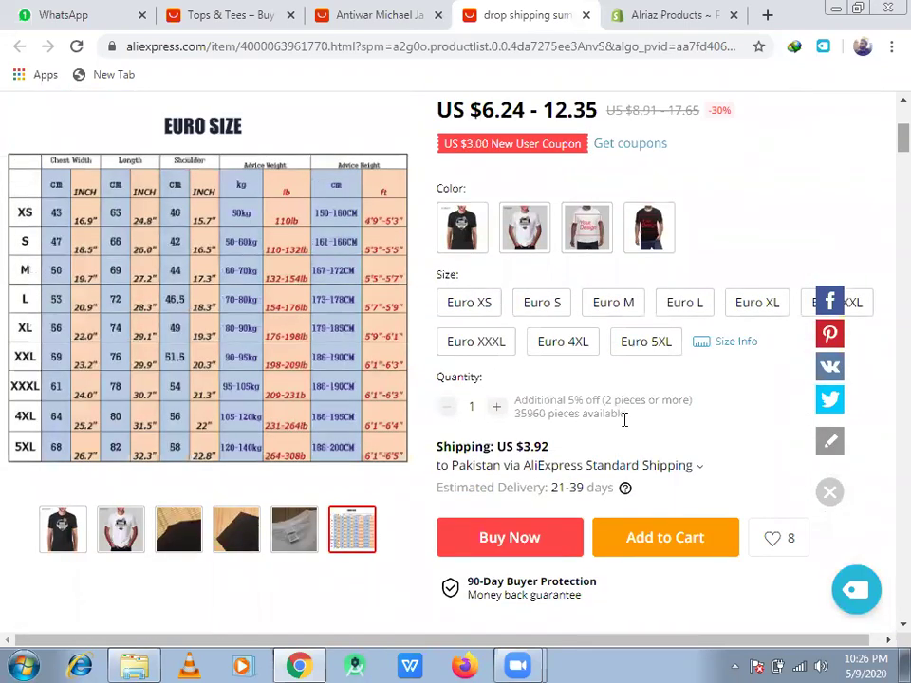
{"action": "scroll", "coordinate": [886, 142], "scroll_direction": "up", "scroll_amount": 2}
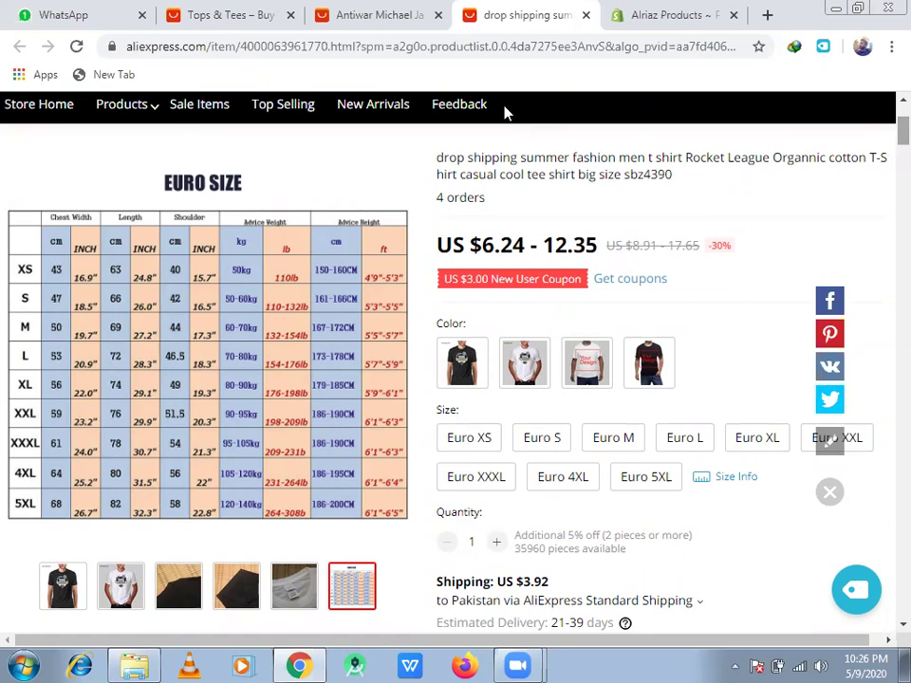
Step: Return to the unsaved Shopify product and enter PCBR as its SKU
{"action": "left_click", "coordinate": [664, 29]}
{"action": "left_click", "coordinate": [443, 350]}
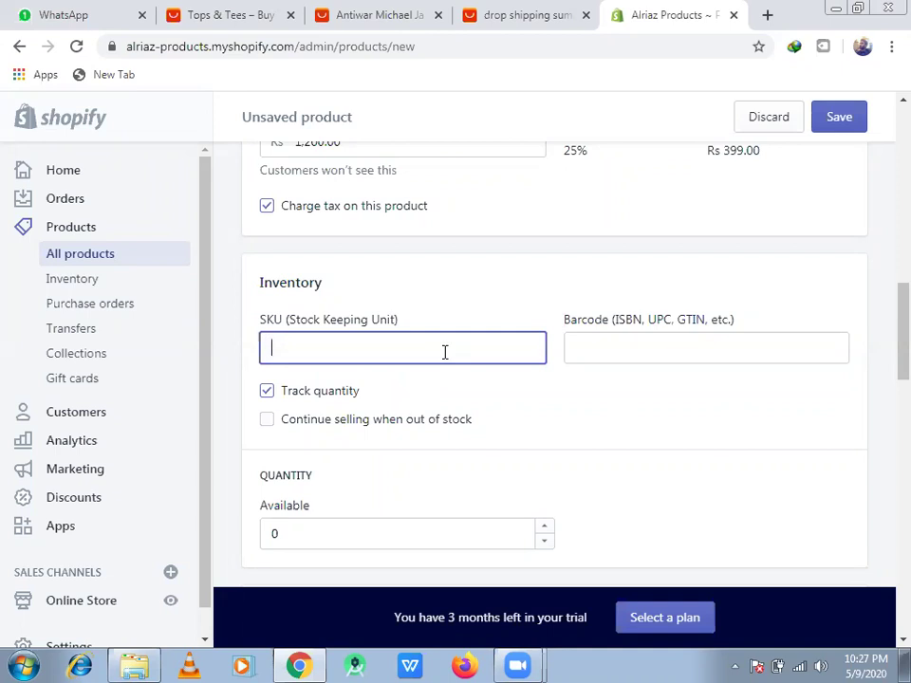
{"action": "type", "text": "PCBR"}
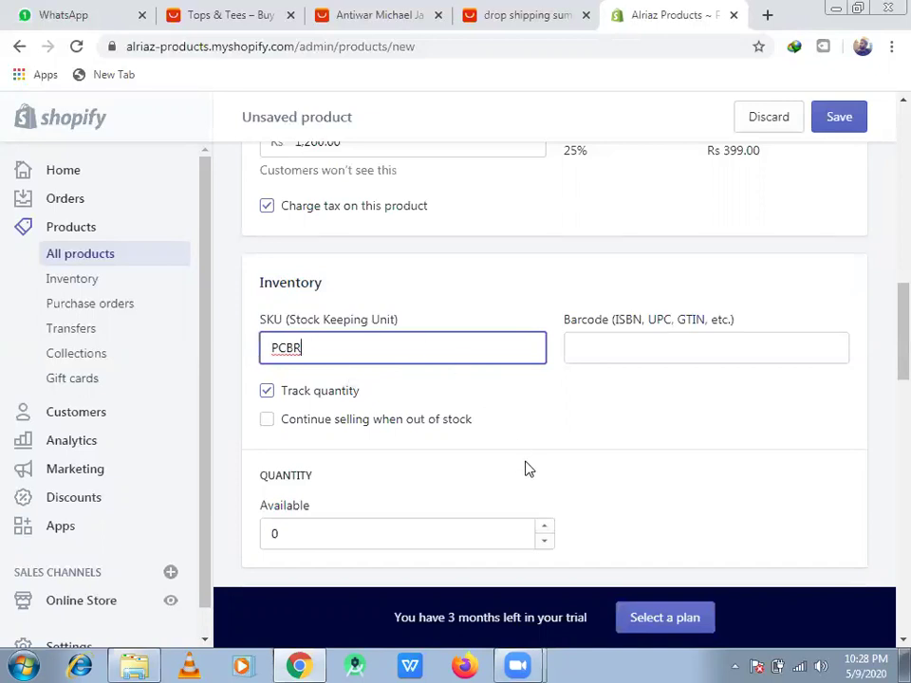
Step: Search Google for "barcode reader" in a new browser tab
{"action": "left_click", "coordinate": [634, 343]}
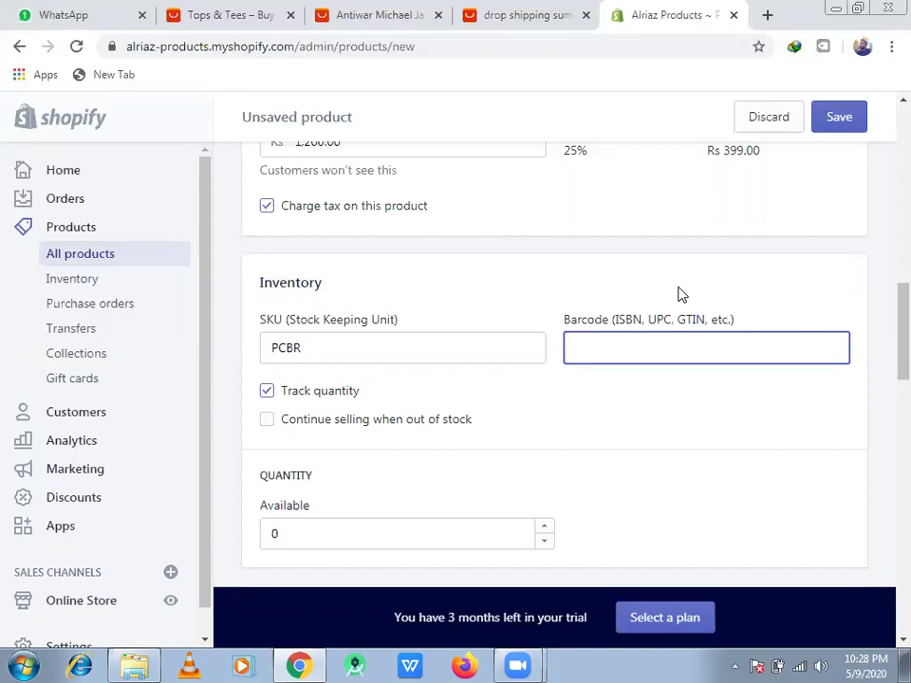
{"action": "left_click", "coordinate": [766, 16]}
{"action": "type", "text": "G"}
{"action": "key", "text": "Return"}
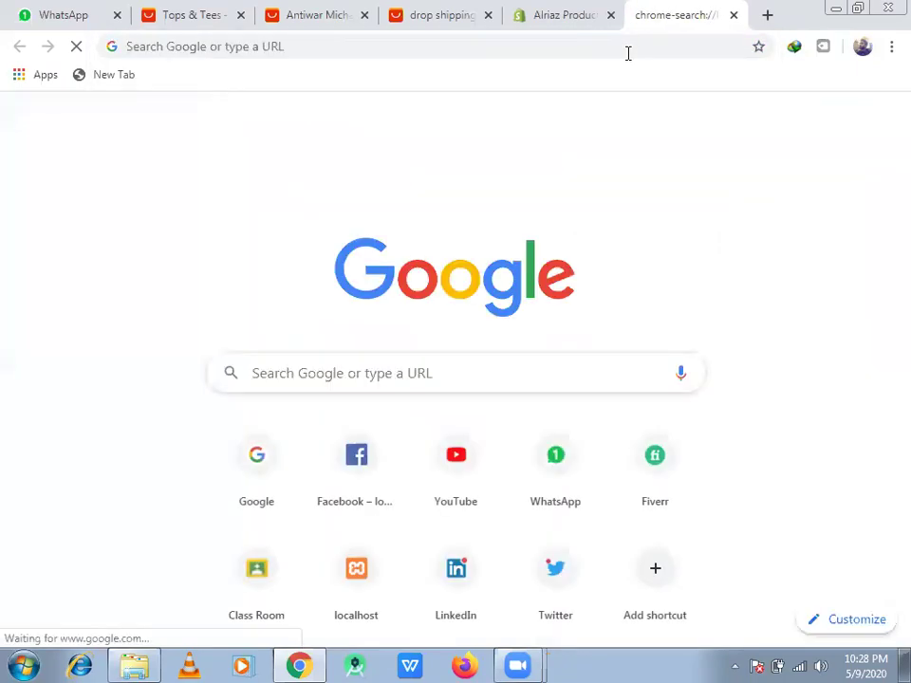
{"action": "left_click", "coordinate": [405, 366]}
{"action": "type", "text": "BAR"}
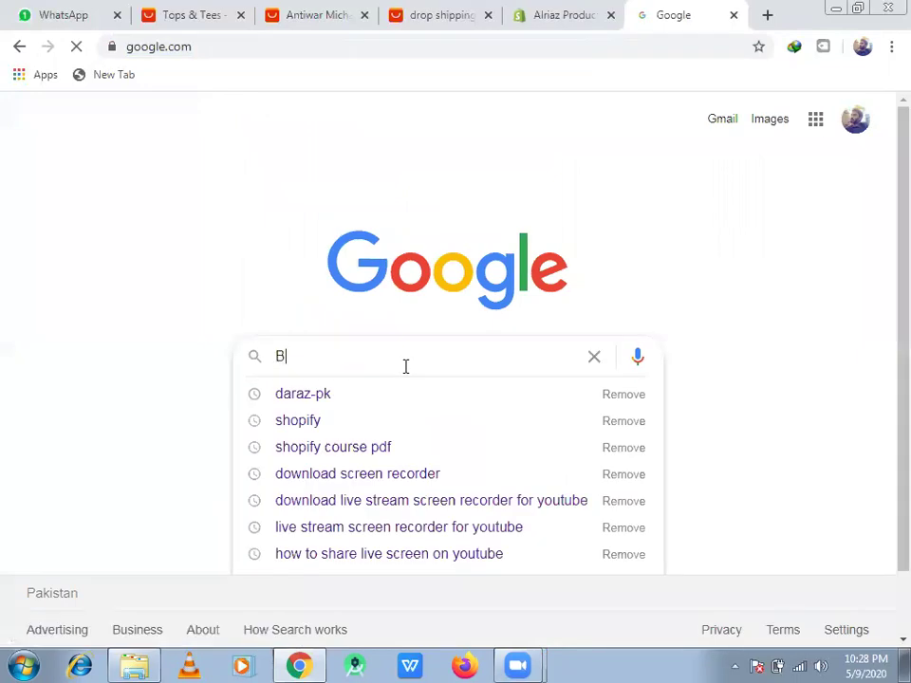
{"action": "key", "text": "BackSpace"}
{"action": "key", "text": "BackSpace"}
{"action": "key", "text": "BackSpace"}
{"action": "key", "text": "BackSpace"}
{"action": "type", "text": "car"}
{"action": "key", "text": "BackSpace"}
{"action": "key", "text": "BackSpace"}
{"action": "key", "text": "BackSpace"}
{"action": "key", "text": "BackSpace"}
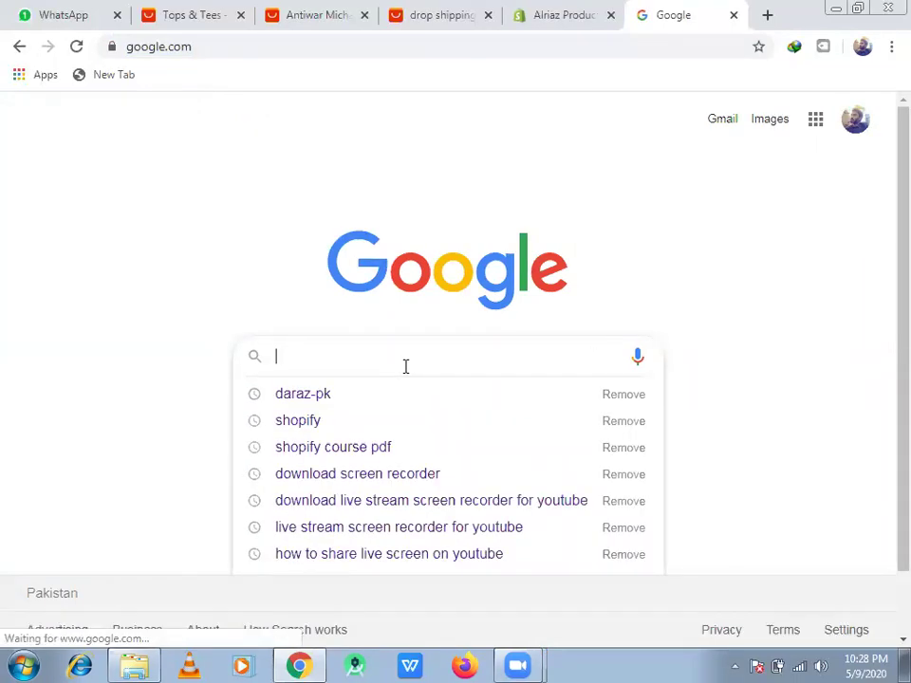
{"action": "type", "text": "bar code"}
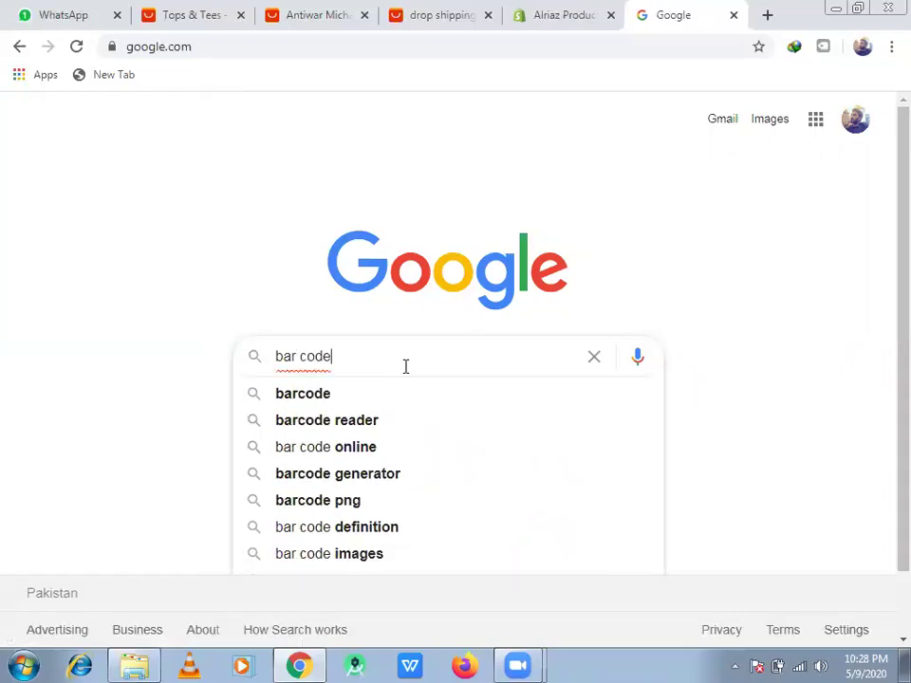
{"action": "left_click", "coordinate": [373, 422]}
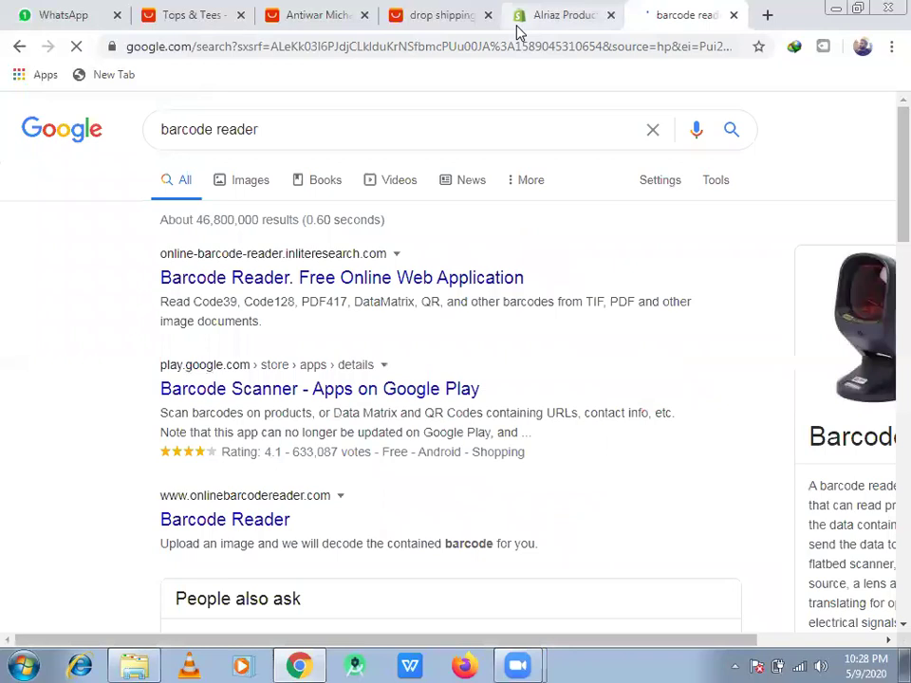
Step: Return to the unsaved Shopify product and set its available quantity to 100
{"action": "left_click", "coordinate": [543, 21]}
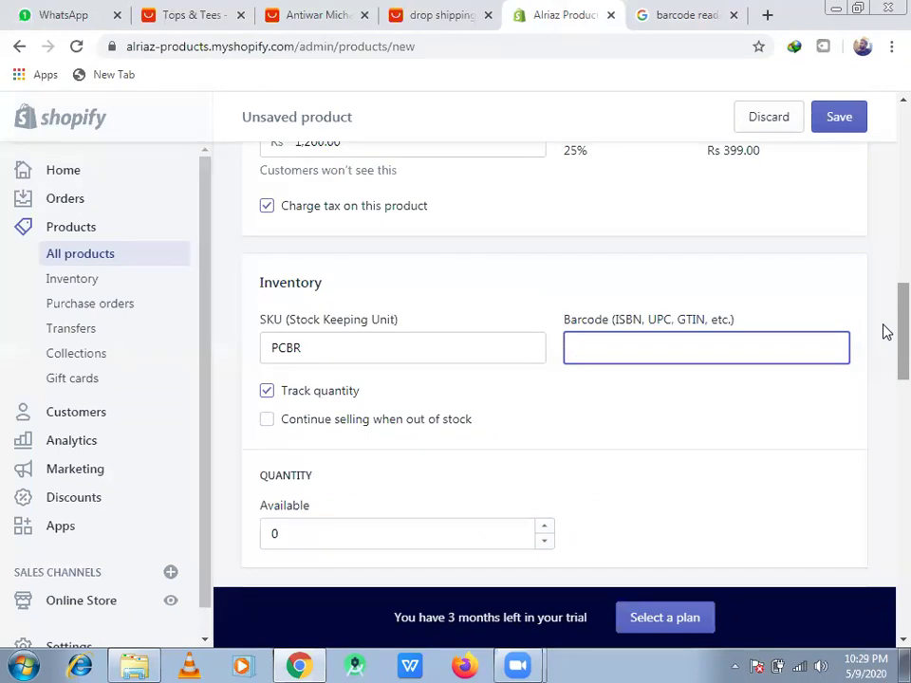
{"action": "scroll", "coordinate": [882, 332], "scroll_direction": "down", "scroll_amount": 2}
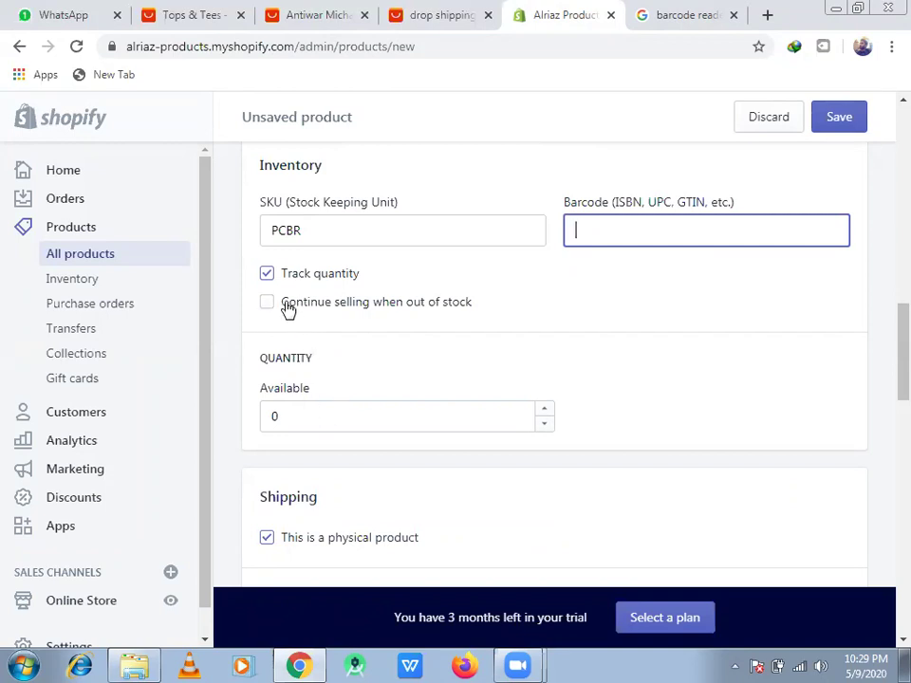
{"action": "left_click", "coordinate": [336, 416]}
{"action": "key", "text": "BackSpace"}
{"action": "type", "text": "100"}
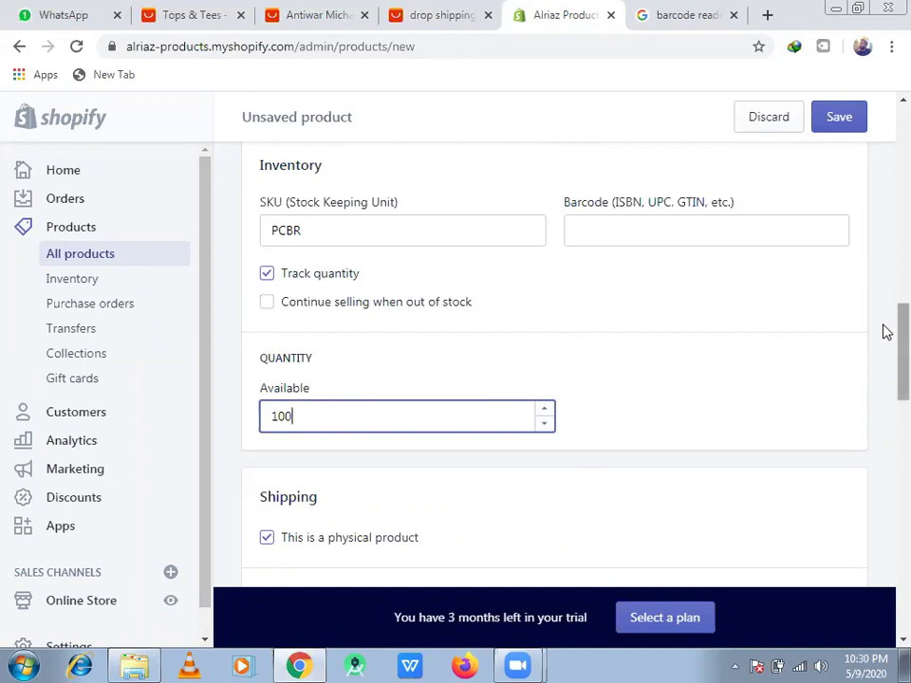
{"action": "left_click", "coordinate": [878, 376]}
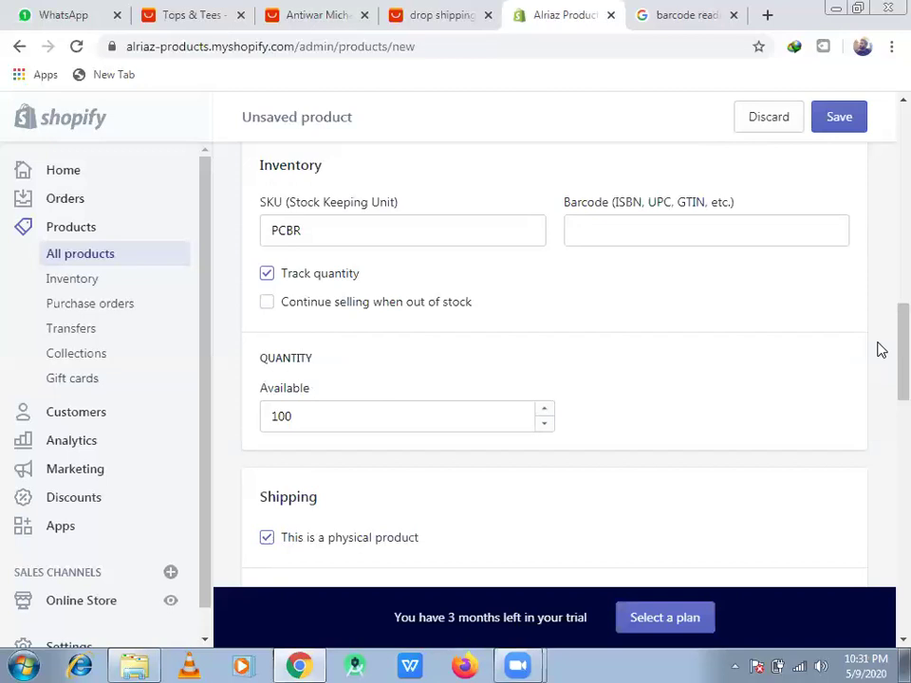
Step: Turn off the physical product option in the shipping settings and turn it back on
{"action": "scroll", "coordinate": [885, 360], "scroll_direction": "down", "scroll_amount": 2}
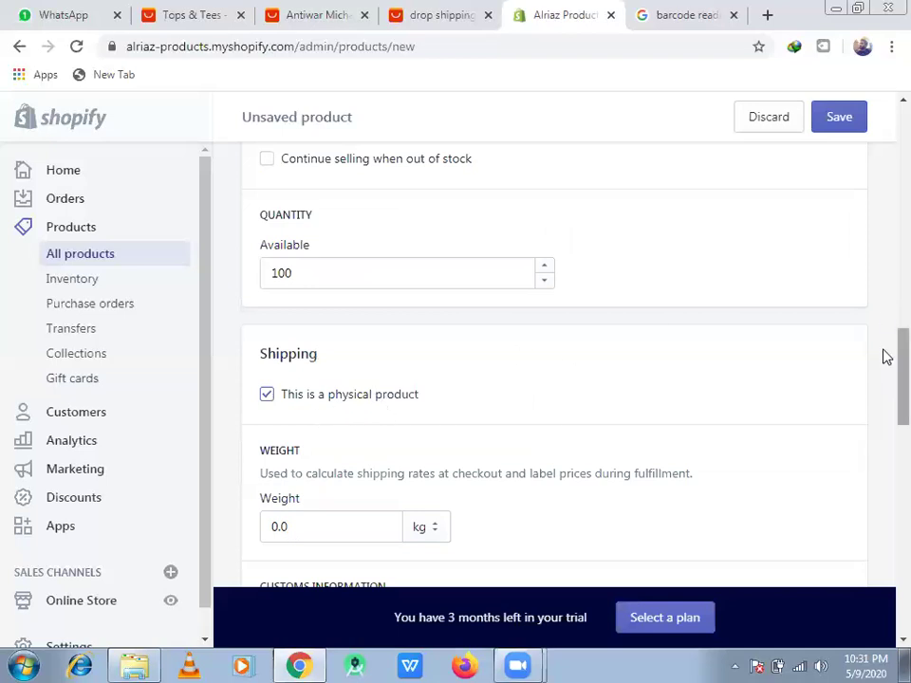
{"action": "scroll", "coordinate": [885, 365], "scroll_direction": "down", "scroll_amount": 2}
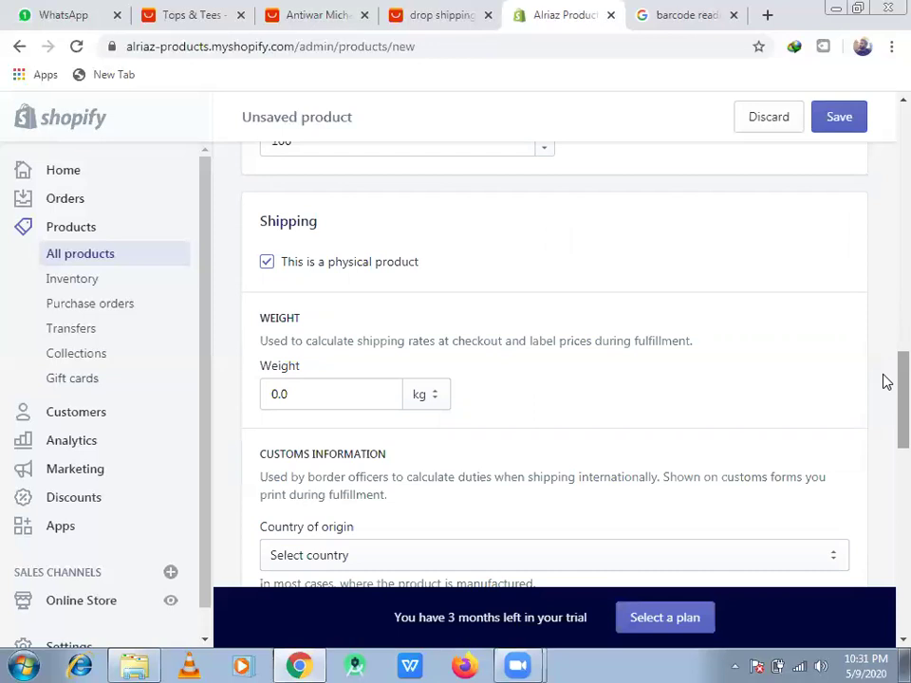
{"action": "left_click", "coordinate": [268, 263]}
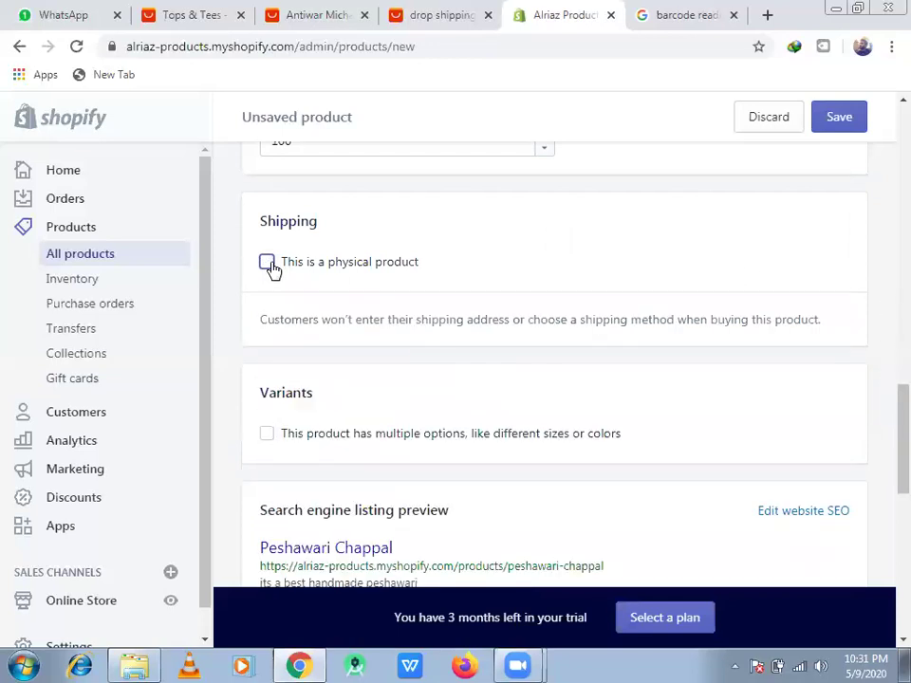
{"action": "left_click", "coordinate": [268, 263]}
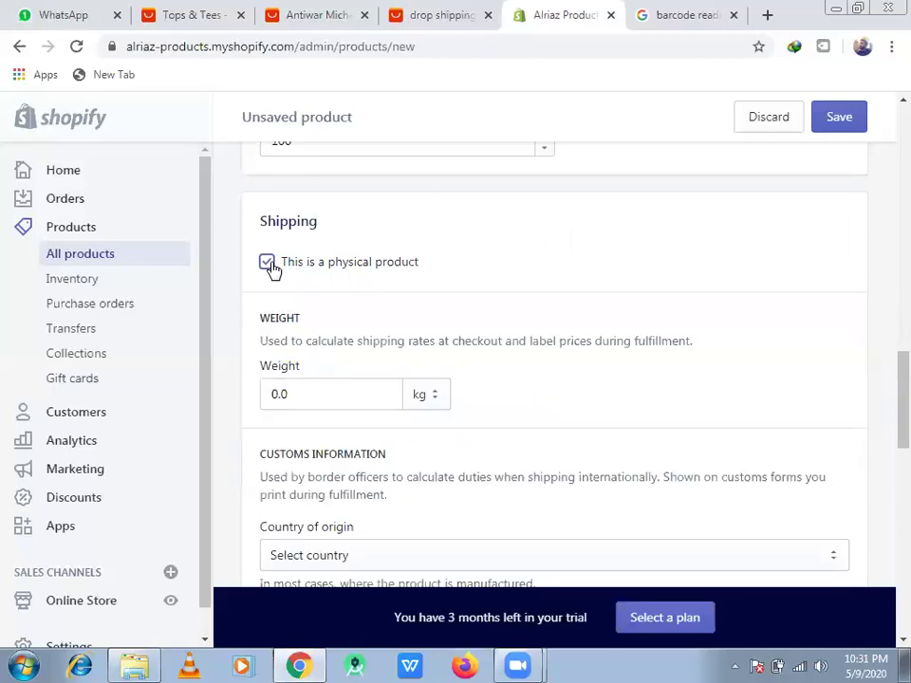
Step: Set the product's shipping weight to 1 kg
{"action": "scroll", "coordinate": [885, 380], "scroll_direction": "down", "scroll_amount": 1}
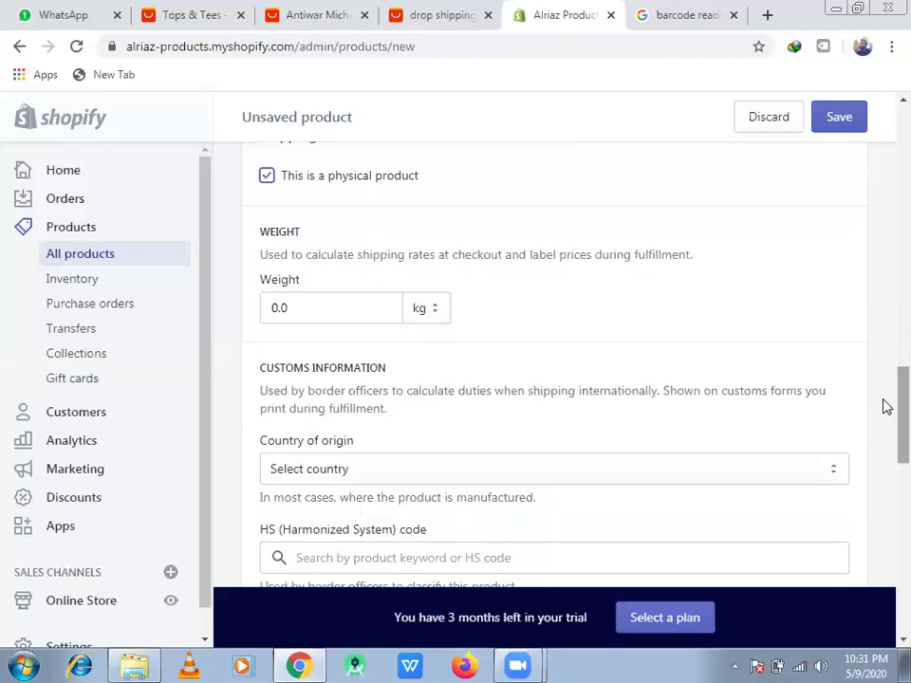
{"action": "left_click", "coordinate": [370, 309]}
{"action": "key", "text": "BackSpace"}
{"action": "key", "text": "BackSpace"}
{"action": "key", "text": "BackSpace"}
{"action": "type", "text": "1"}
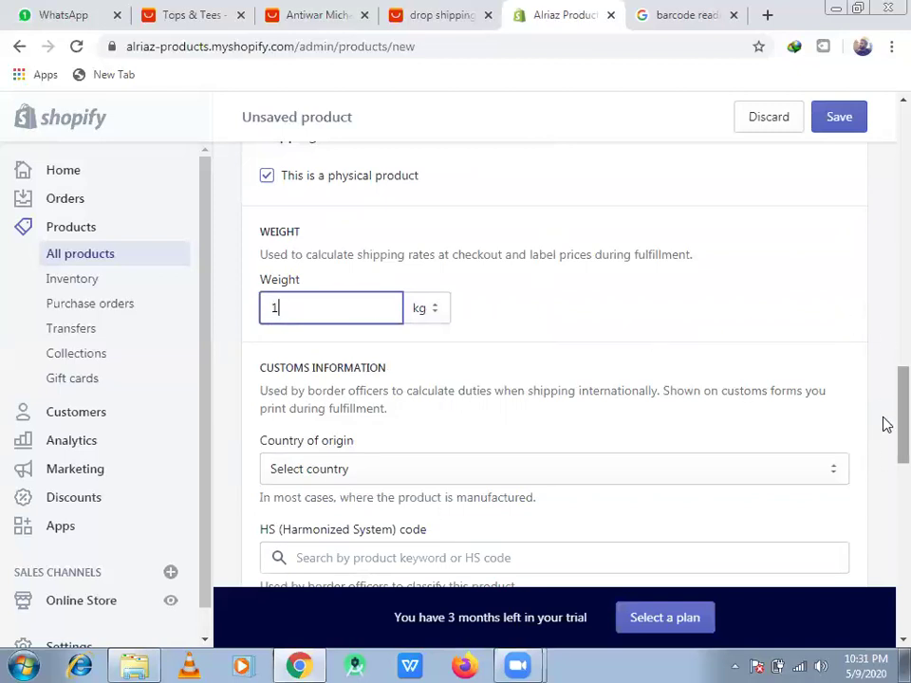
Step: Set the country of origin in the customs information to Pakistan
{"action": "scroll", "coordinate": [885, 424], "scroll_direction": "down", "scroll_amount": 3}
{"action": "left_click", "coordinate": [644, 332]}
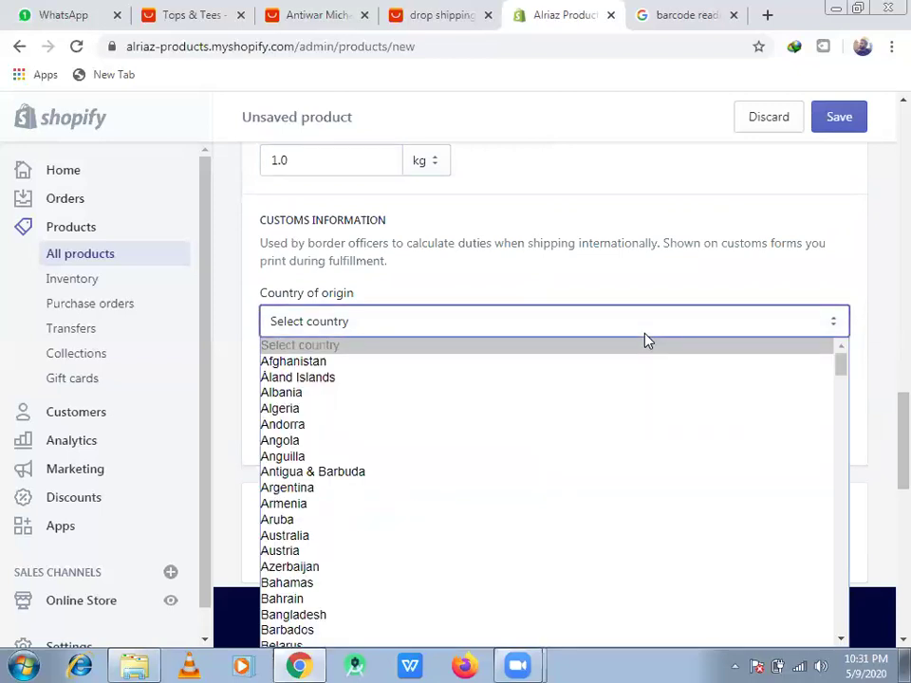
{"action": "key", "text": "p"}
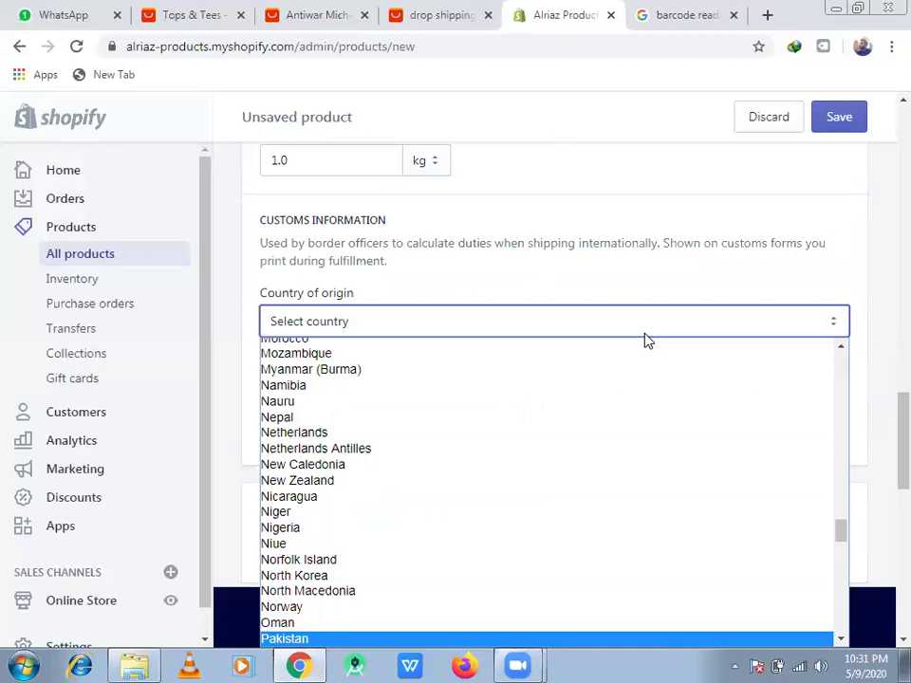
{"action": "key", "text": "l"}
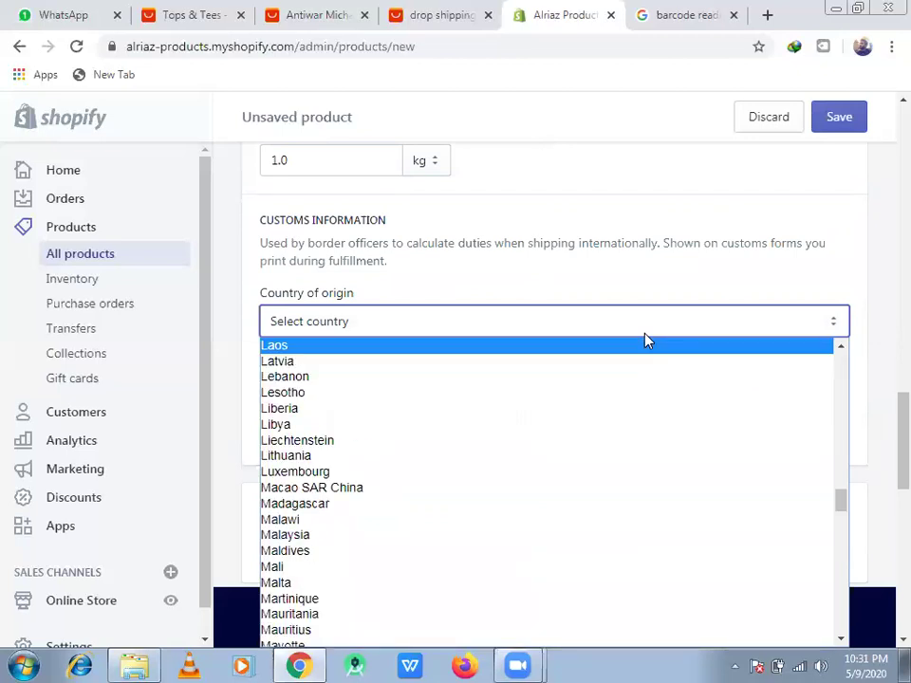
{"action": "key", "text": "p"}
{"action": "key", "text": "Return"}
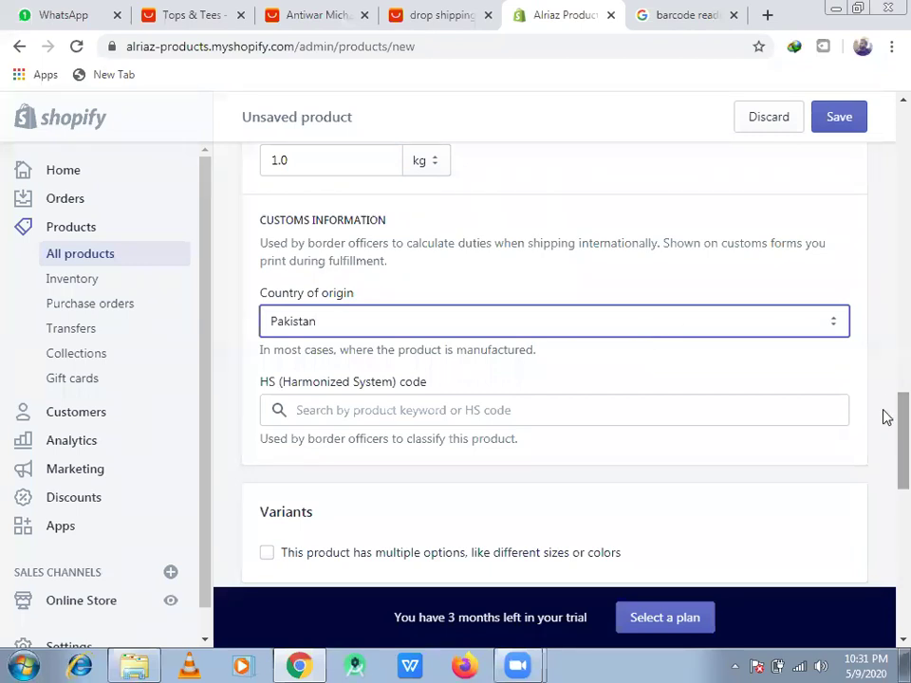
Step: Enable multiple options, like different sizes or colors, in the product's Variants section
{"action": "scroll", "coordinate": [882, 417], "scroll_direction": "down", "scroll_amount": 1}
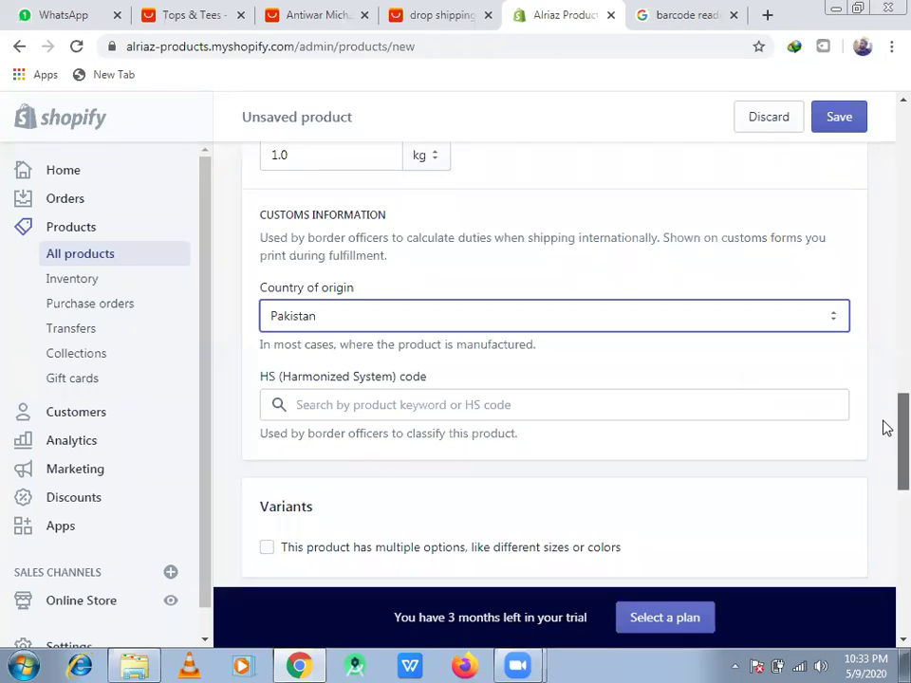
{"action": "scroll", "coordinate": [885, 441], "scroll_direction": "down", "scroll_amount": 2}
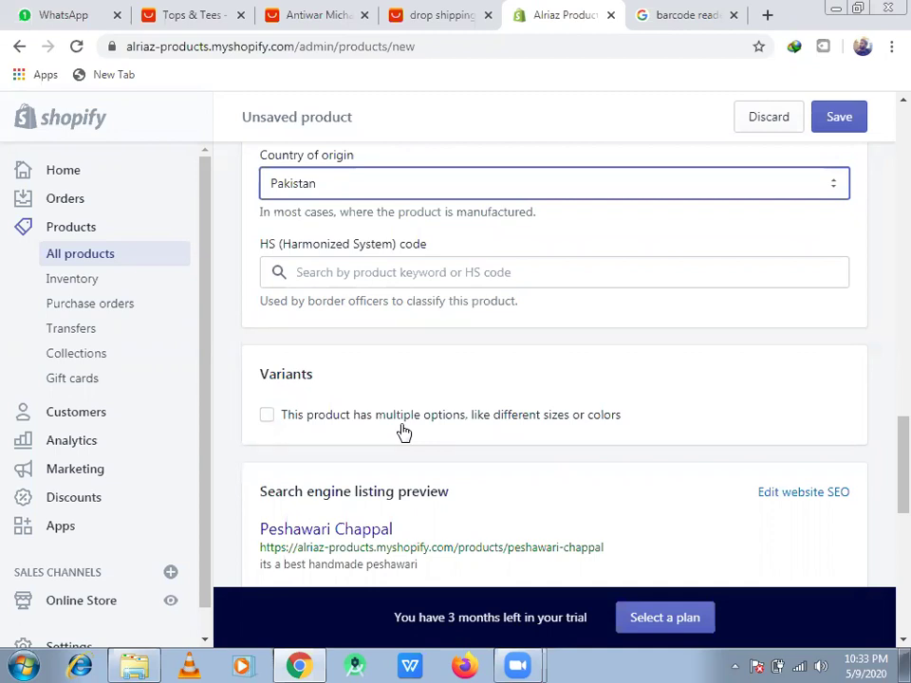
{"action": "left_click", "coordinate": [266, 417]}
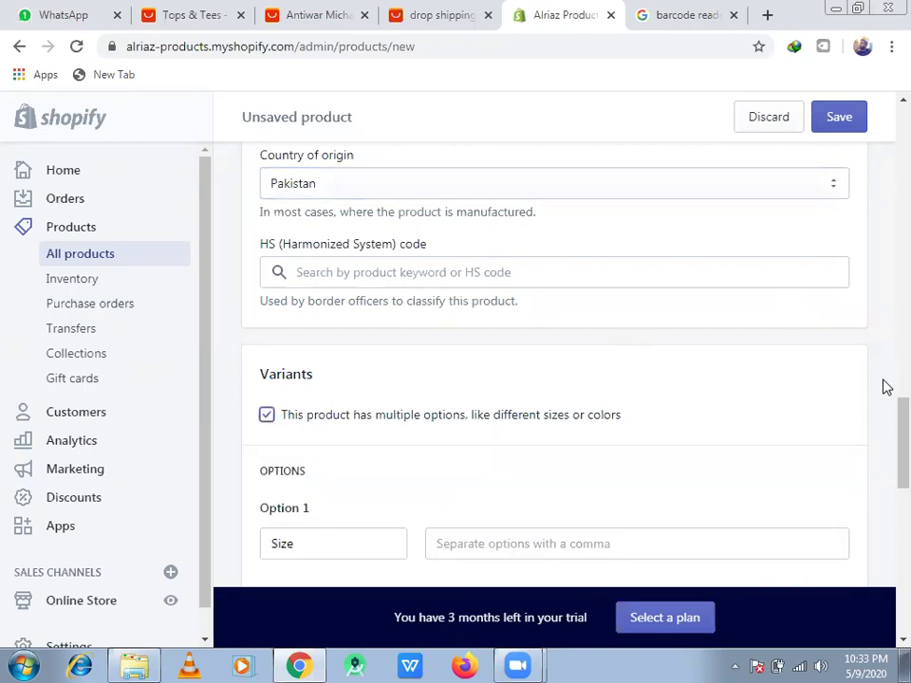
{"action": "left_click_drag", "start_coordinate": [886, 422], "coordinate": [886, 464]}
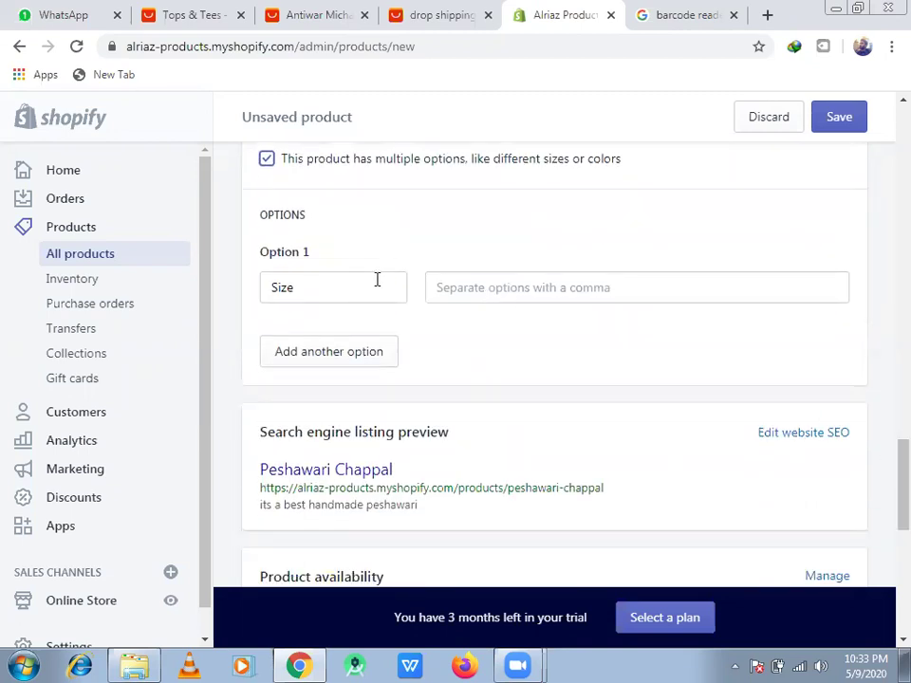
Step: Give the Size option the values 6, 7, 8 and 9
{"action": "left_click", "coordinate": [495, 298]}
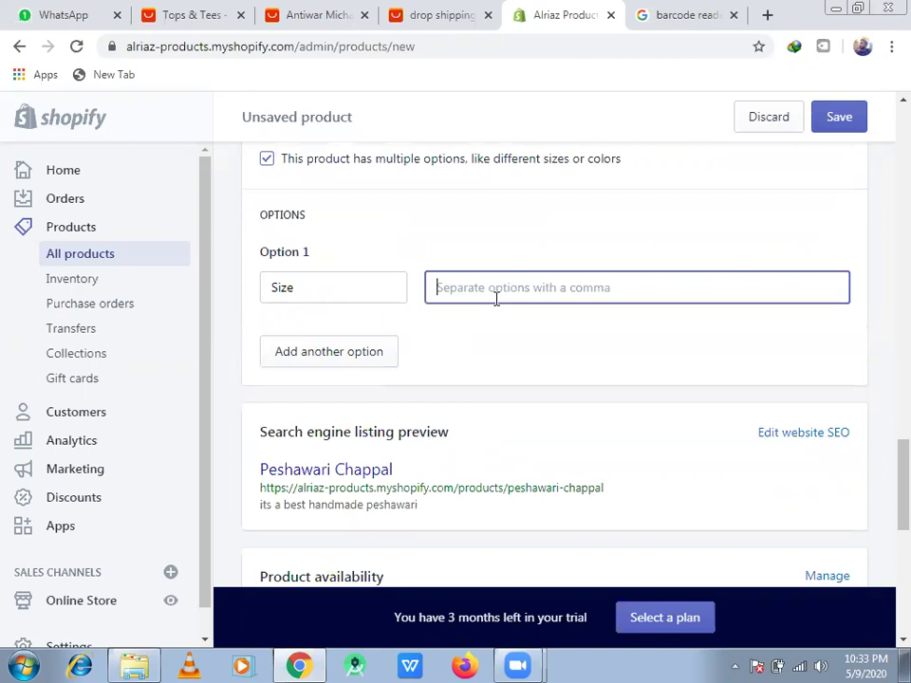
{"action": "type", "text": "6"}
{"action": "key", "text": "Return"}
{"action": "type", "text": "7"}
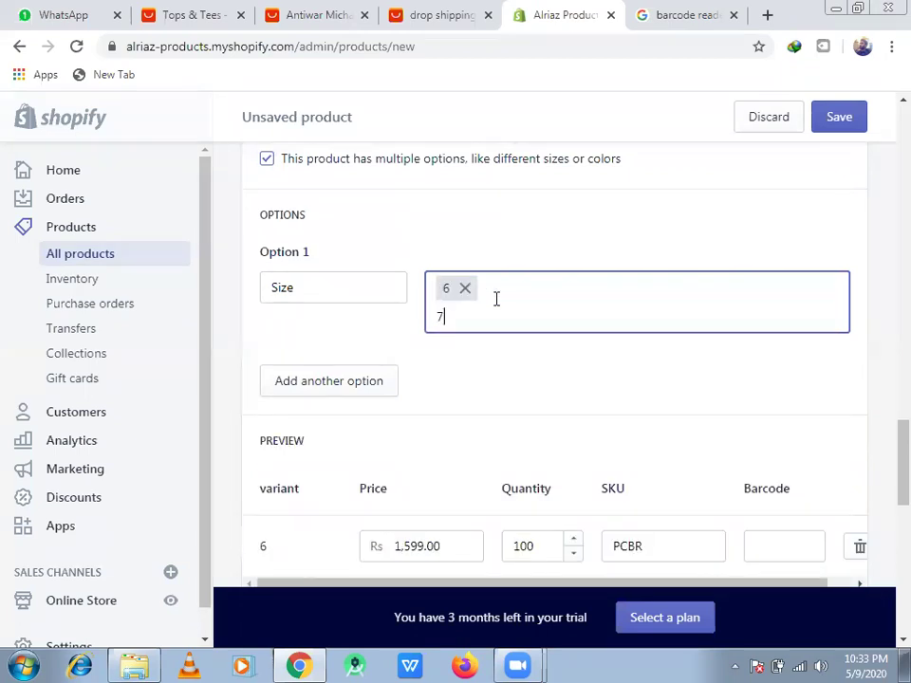
{"action": "key", "text": "Return"}
{"action": "type", "text": "8"}
{"action": "key", "text": "Return"}
{"action": "type", "text": "9"}
{"action": "key", "text": "Return"}
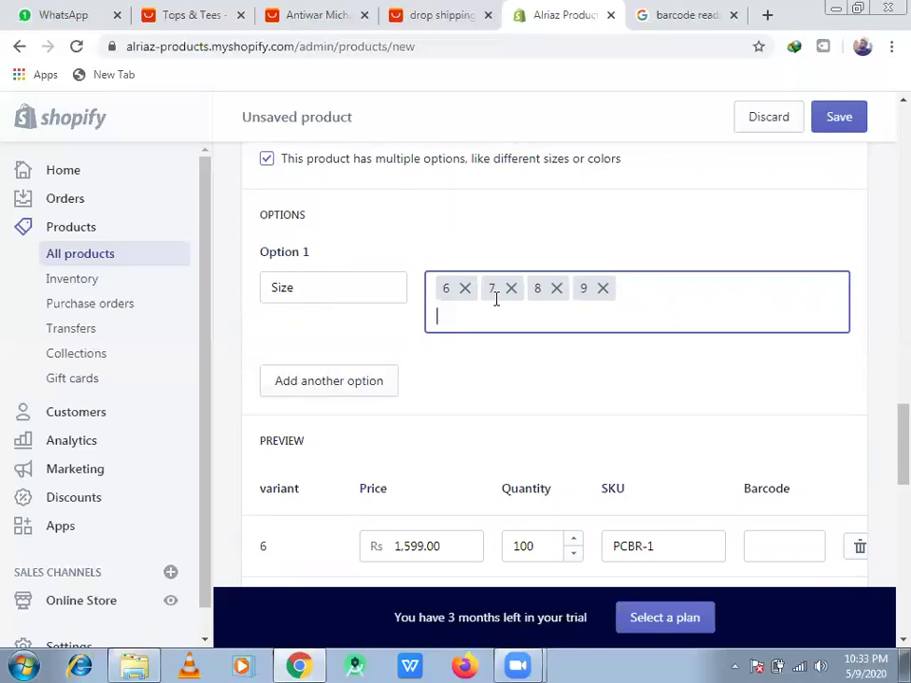
Step: Add a second variant option, Color, with the values brown, black and mustard
{"action": "left_click", "coordinate": [363, 377]}
{"action": "left_click", "coordinate": [496, 414]}
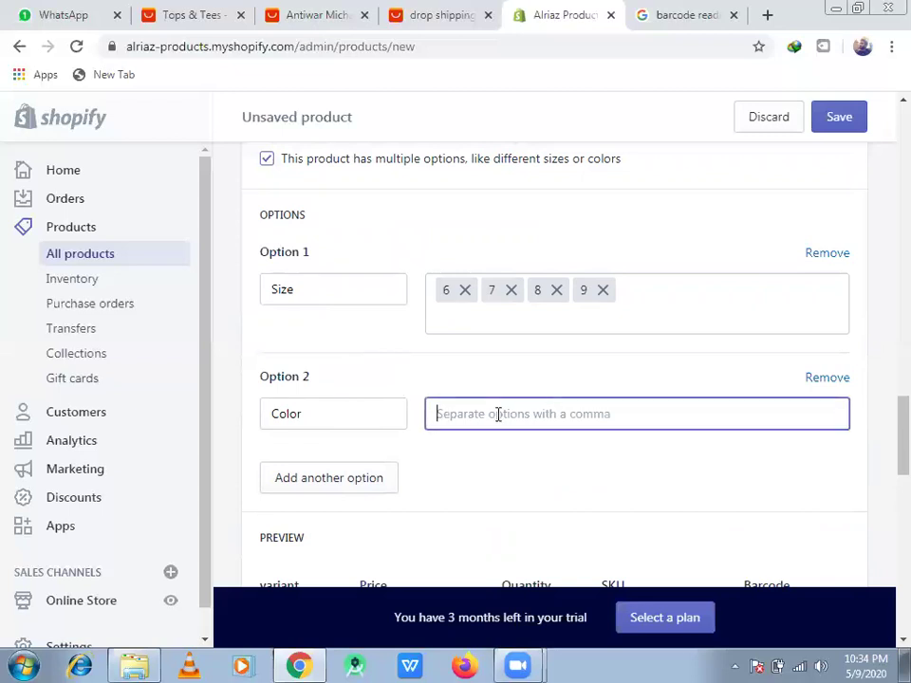
{"action": "type", "text": "brown"}
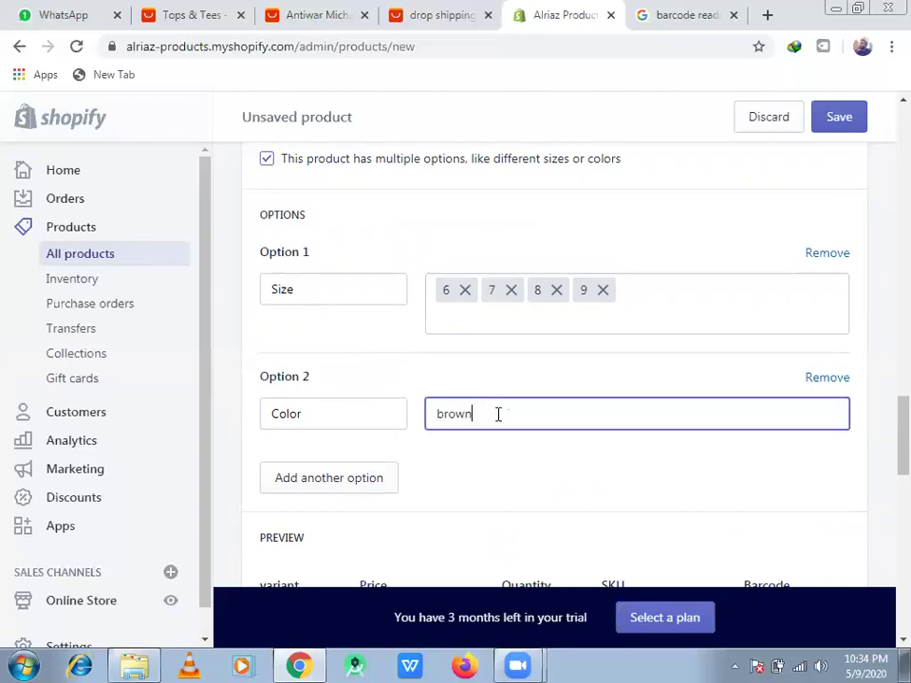
{"action": "key", "text": "Return"}
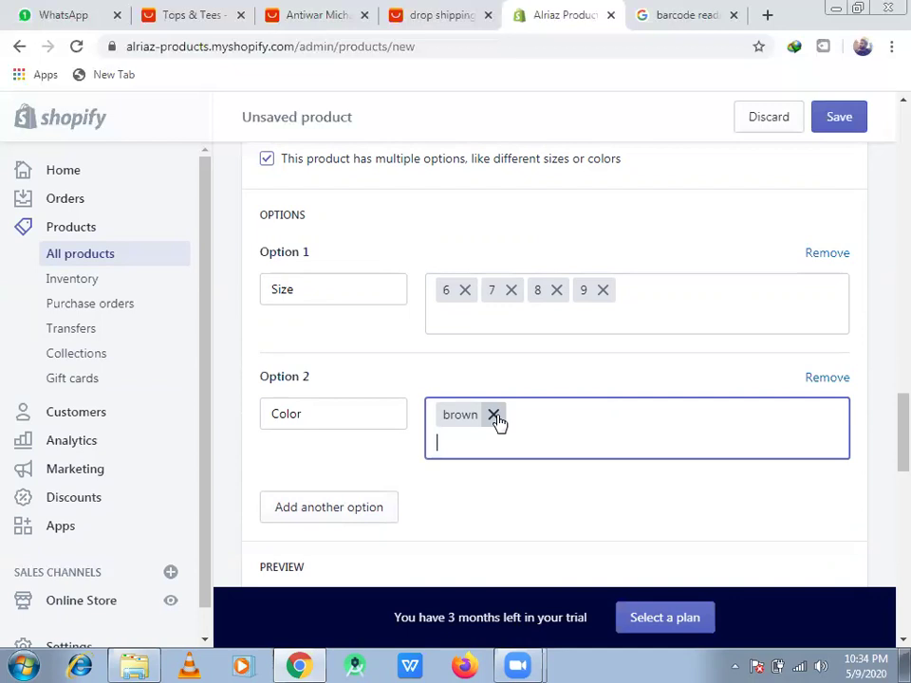
{"action": "type", "text": "black"}
{"action": "key", "text": "Return"}
{"action": "type", "text": "br"}
{"action": "key", "text": "BackSpace"}
{"action": "key", "text": "BackSpace"}
{"action": "type", "text": "mus"}
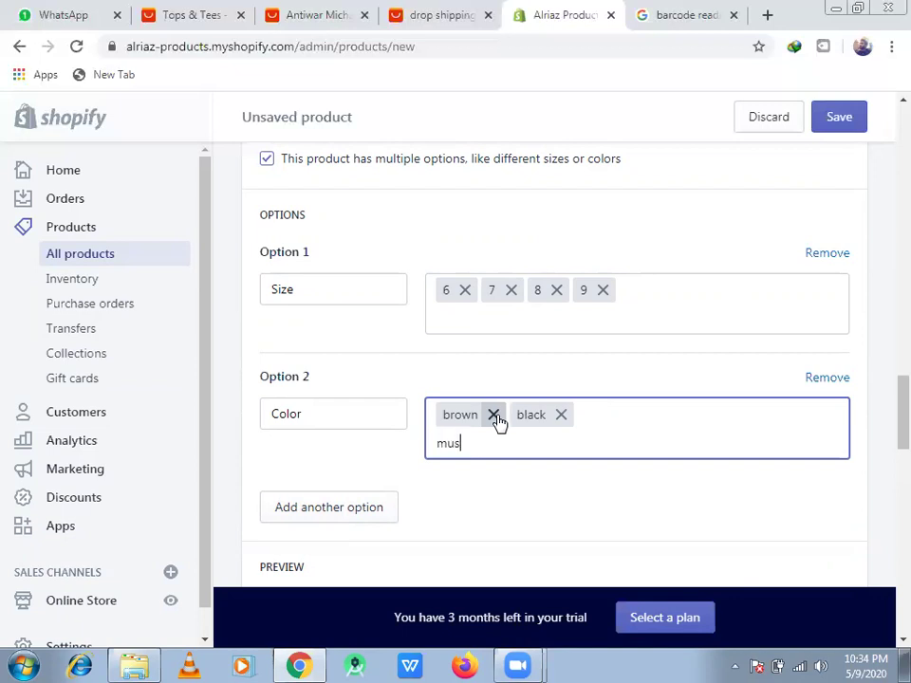
{"action": "type", "text": "tard"}
{"action": "key", "text": "Return"}
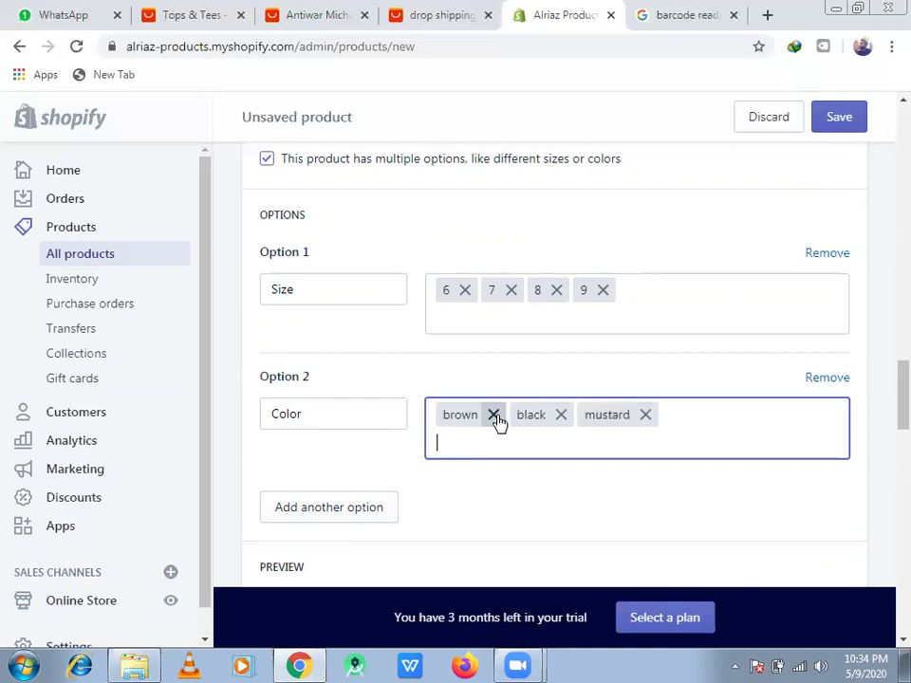
Step: Add Material as a third variant option without entering any values
{"action": "scroll", "coordinate": [884, 378], "scroll_direction": "down", "scroll_amount": 3}
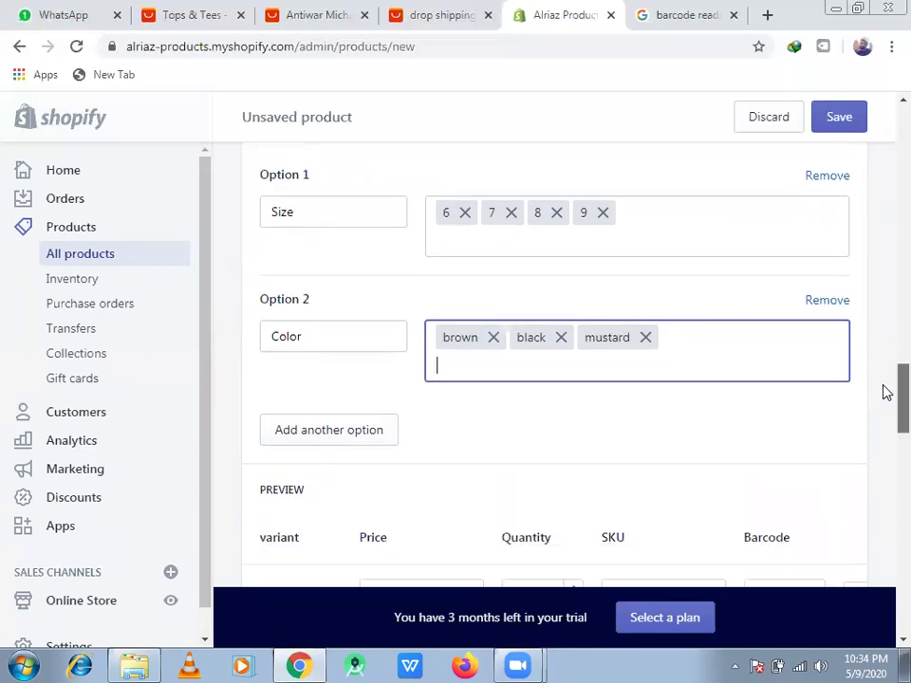
{"action": "left_click", "coordinate": [376, 360]}
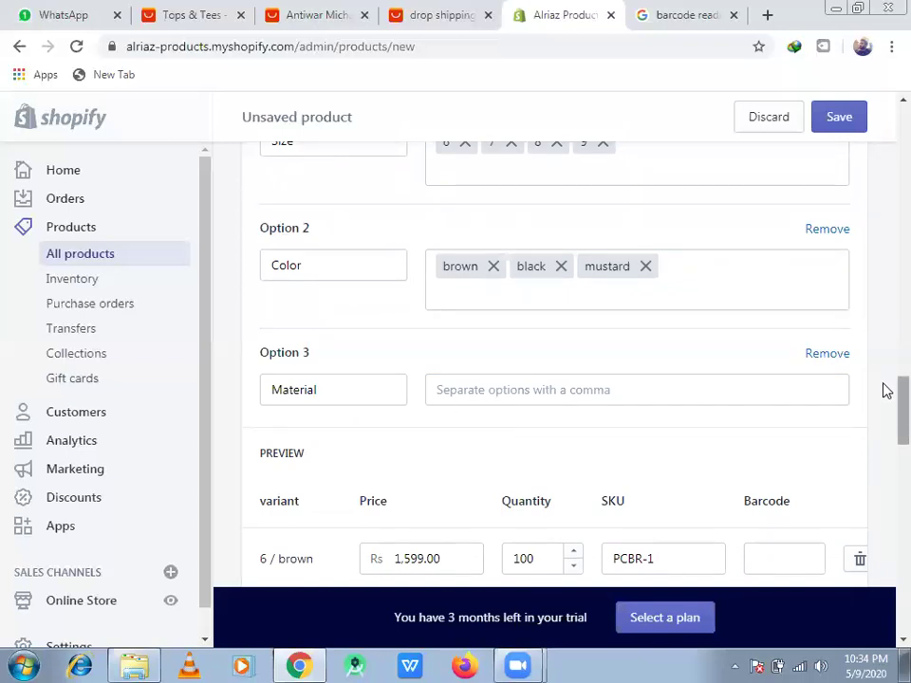
{"action": "scroll", "coordinate": [886, 413], "scroll_direction": "down", "scroll_amount": 1}
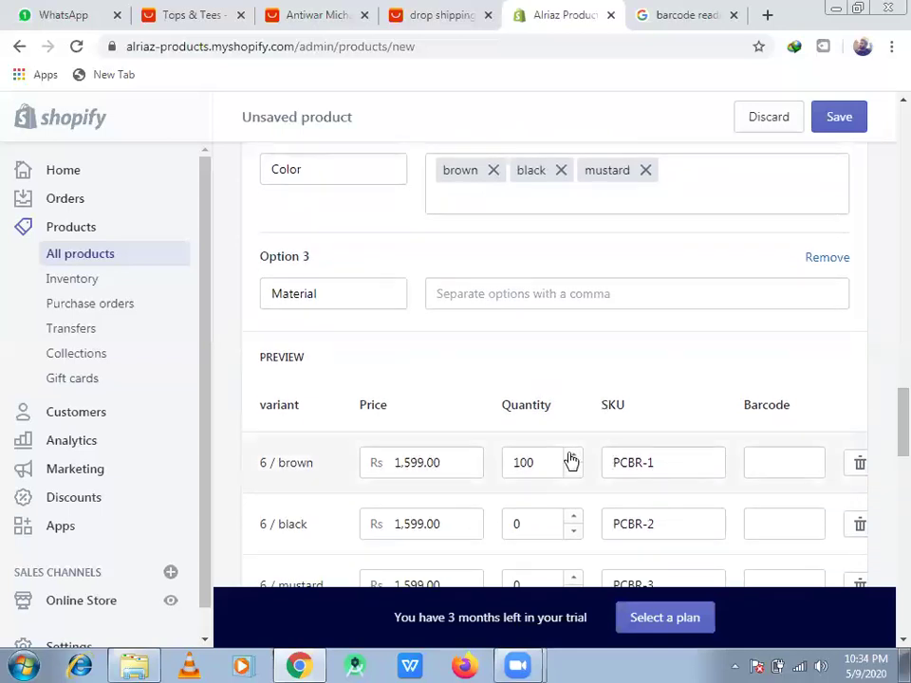
Step: Set the quantity of the 6 / black and 6 / mustard variants to 100 each
{"action": "scroll", "coordinate": [886, 427], "scroll_direction": "down", "scroll_amount": 2}
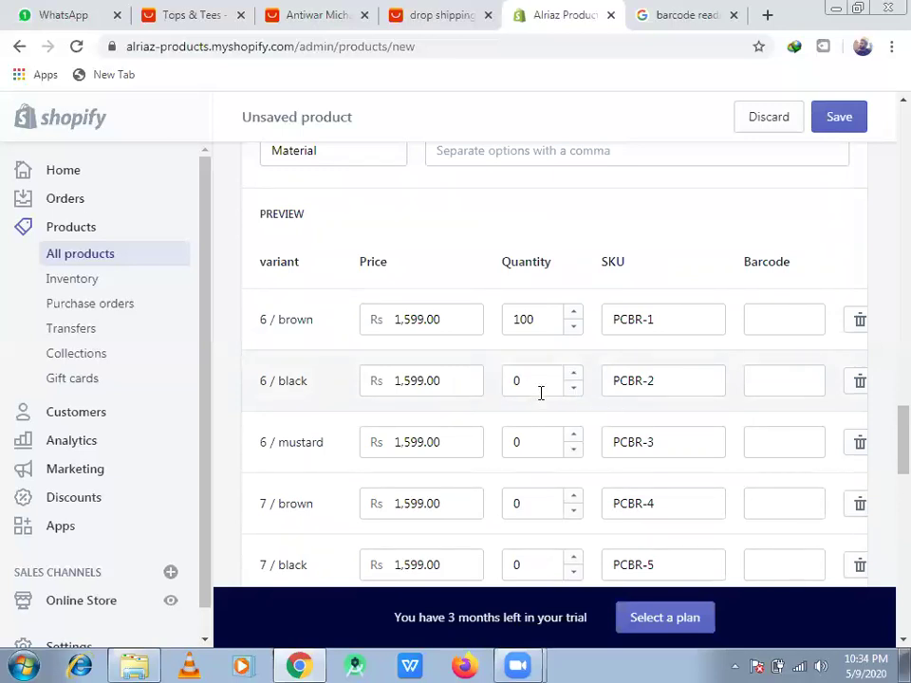
{"action": "left_click", "coordinate": [573, 376]}
{"action": "type", "text": "100"}
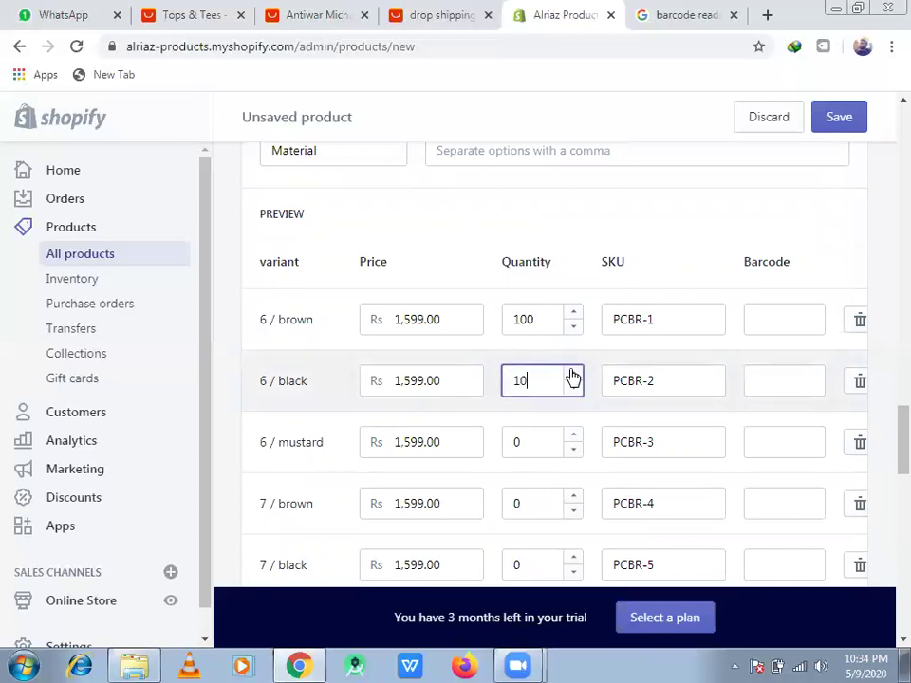
{"action": "left_click", "coordinate": [572, 437]}
{"action": "type", "text": "100"}
Step: Open the website SEO settings for editing and set the page title to "Peshawari Chappal online"
{"action": "scroll", "coordinate": [884, 433], "scroll_direction": "down", "scroll_amount": 3}
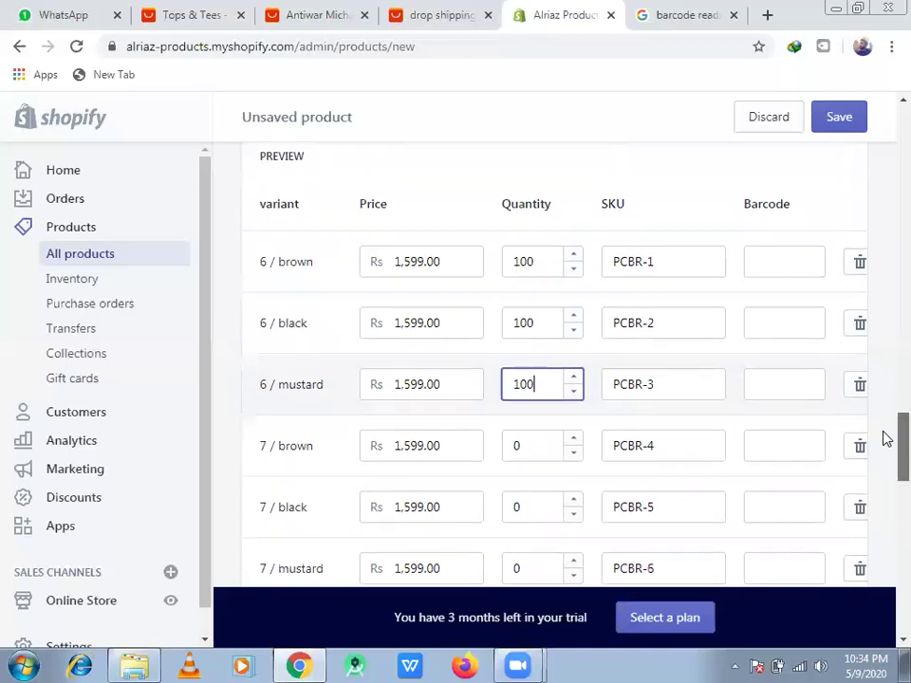
{"action": "scroll", "coordinate": [885, 461], "scroll_direction": "down", "scroll_amount": 6}
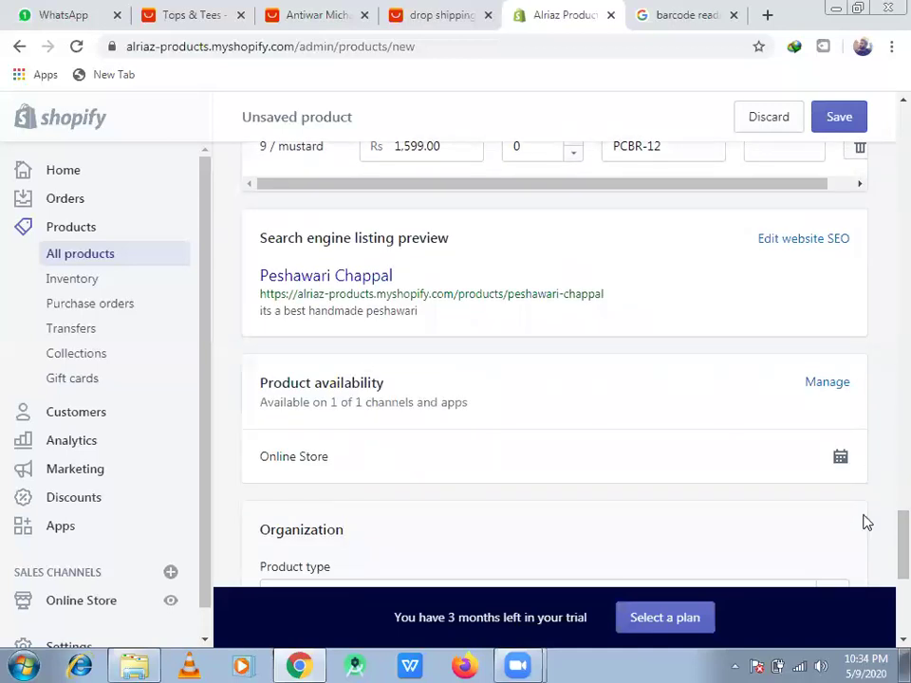
{"action": "scroll", "coordinate": [888, 531], "scroll_direction": "up", "scroll_amount": 3}
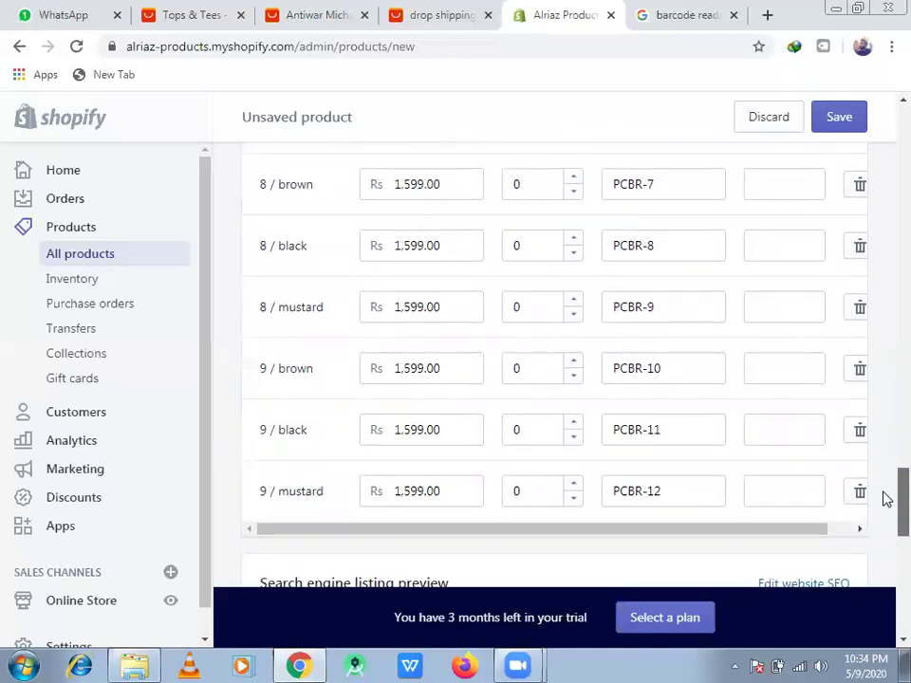
{"action": "scroll", "coordinate": [885, 517], "scroll_direction": "down", "scroll_amount": 2}
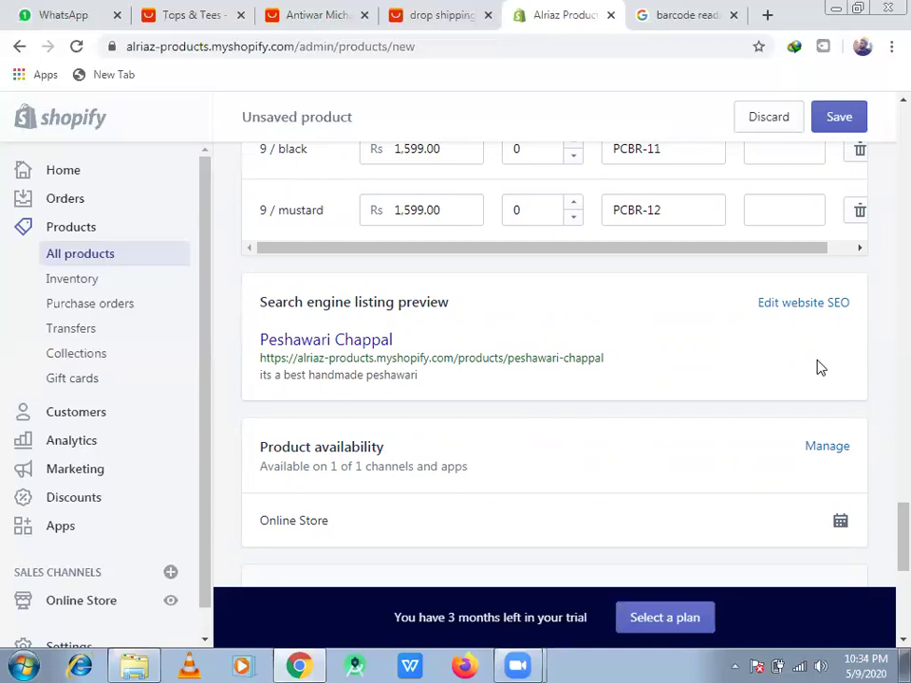
{"action": "left_click_drag", "start_coordinate": [886, 569], "coordinate": [885, 123]}
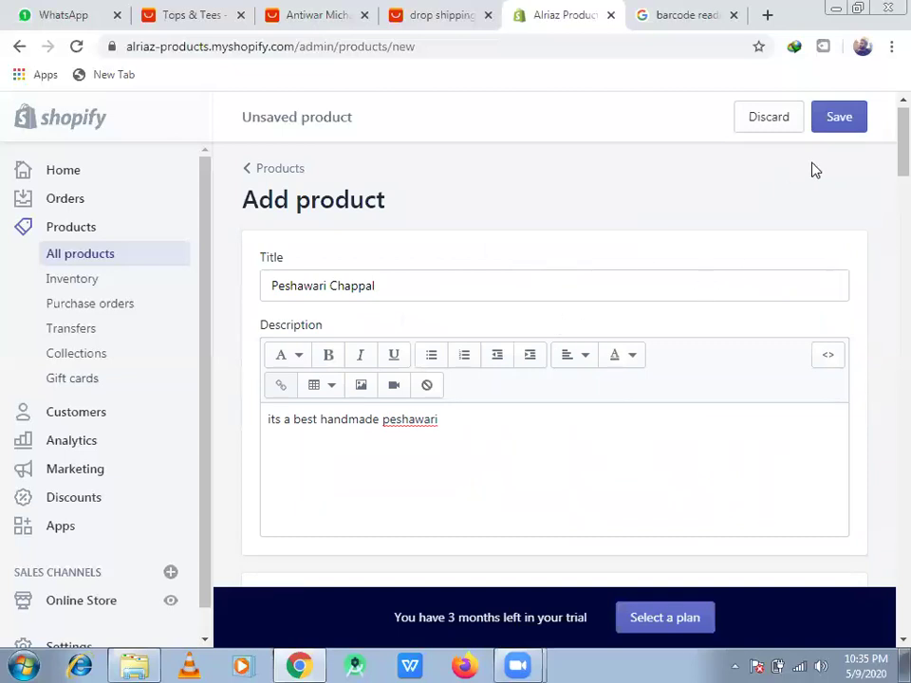
{"action": "left_click_drag", "start_coordinate": [884, 151], "coordinate": [888, 553]}
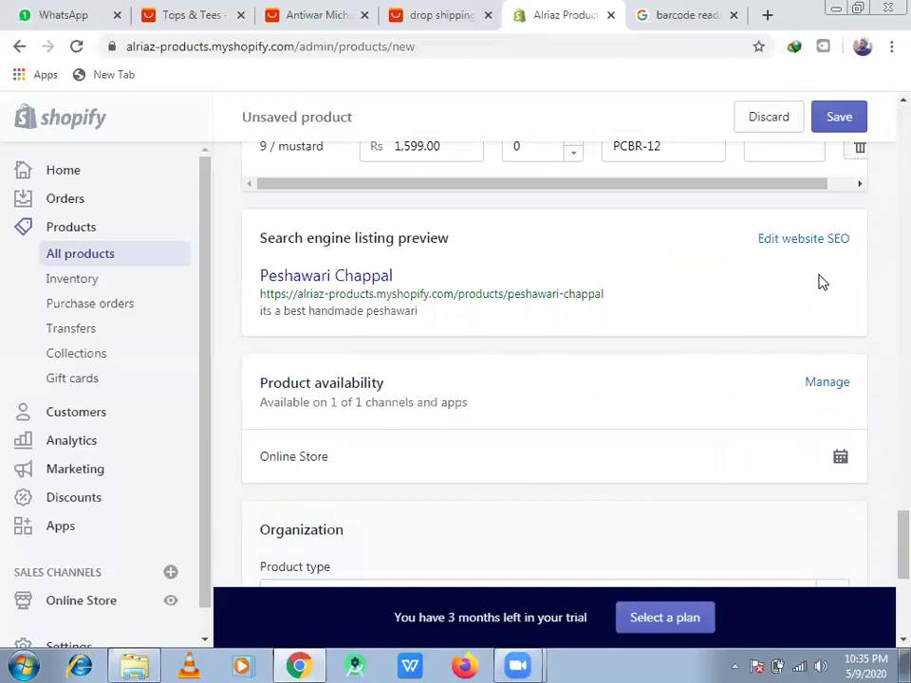
{"action": "left_click", "coordinate": [809, 240]}
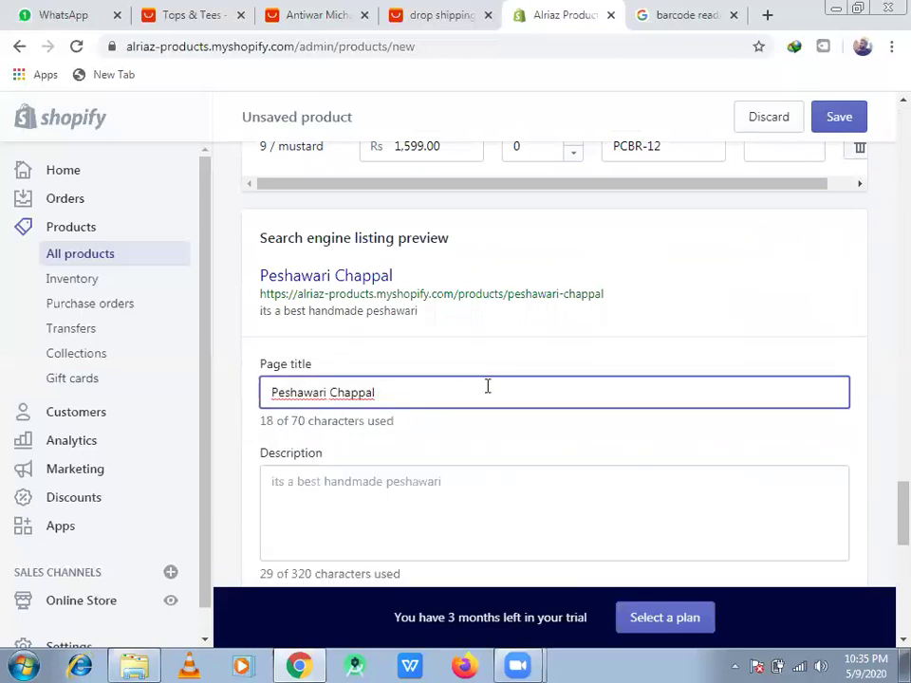
{"action": "type", "text": "onlini"}
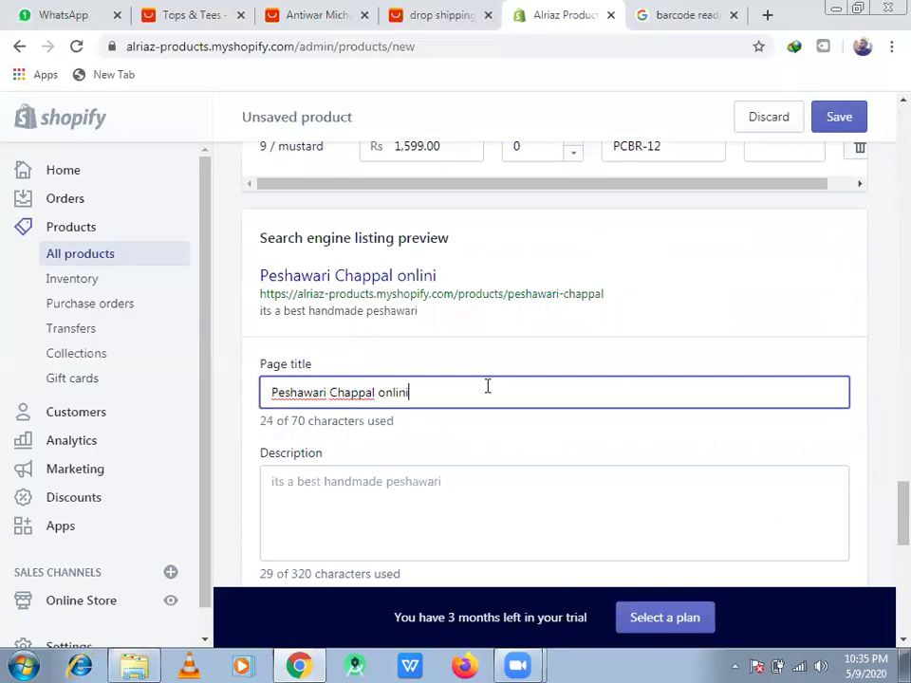
{"action": "key", "text": "BackSpace"}
{"action": "type", "text": "e"}
{"action": "left_click", "coordinate": [626, 513]}
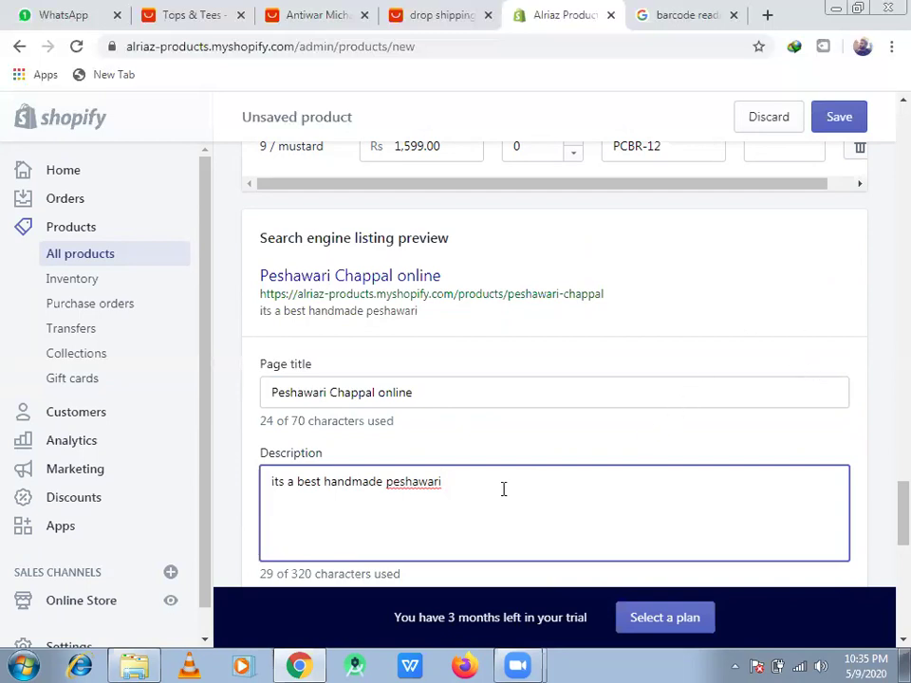
{"action": "left_click_drag", "start_coordinate": [484, 484], "coordinate": [217, 496]}
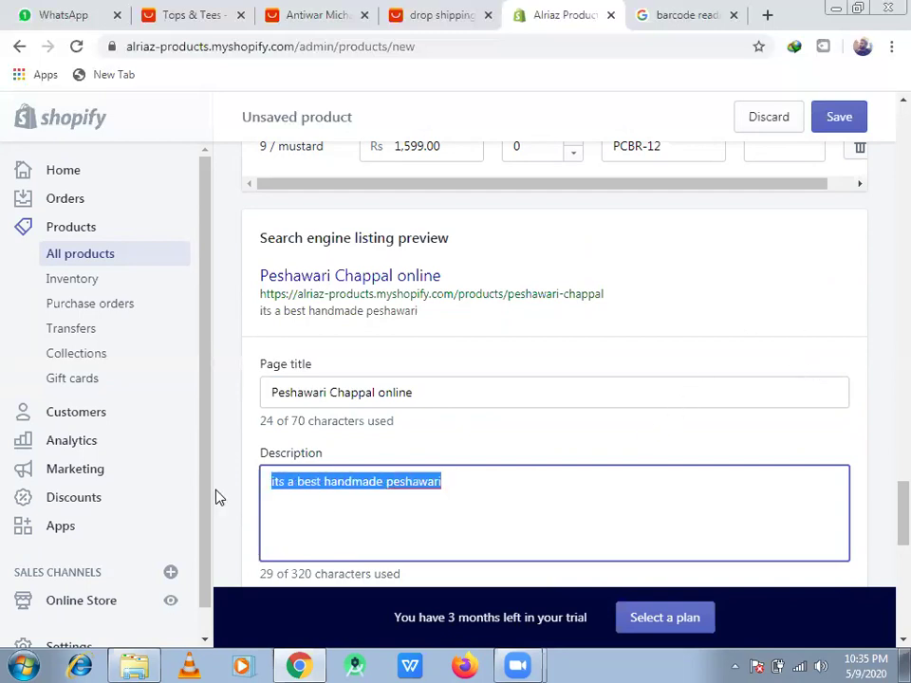
{"action": "left_click", "coordinate": [486, 498]}
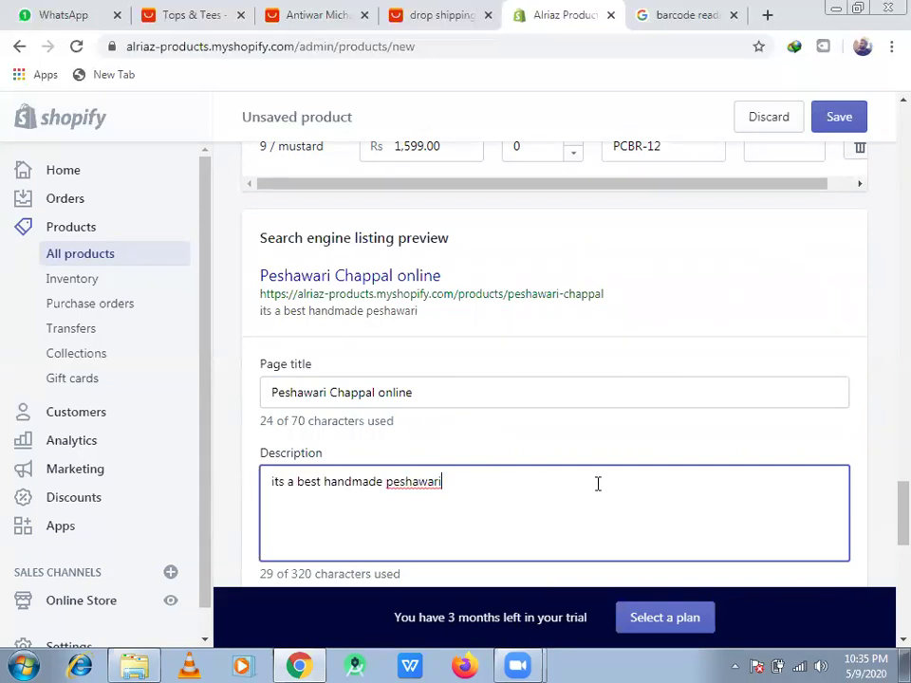
Step: Extend the product's URL handle to "peshawari-chappal online in pakistan"
{"action": "left_click", "coordinate": [887, 504]}
{"action": "scroll", "coordinate": [887, 505], "scroll_direction": "down", "scroll_amount": 4}
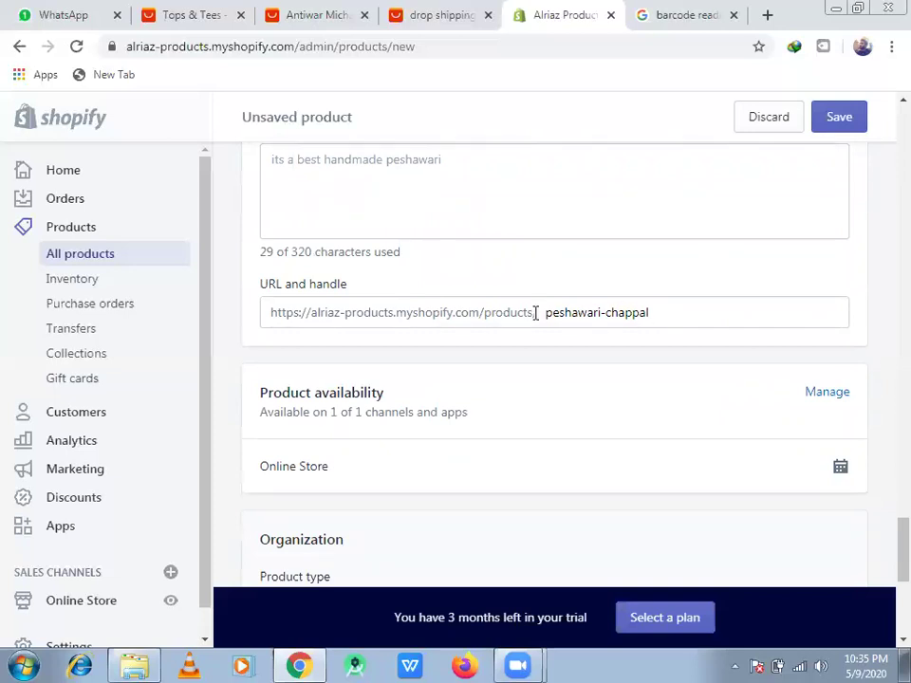
{"action": "left_click", "coordinate": [656, 315]}
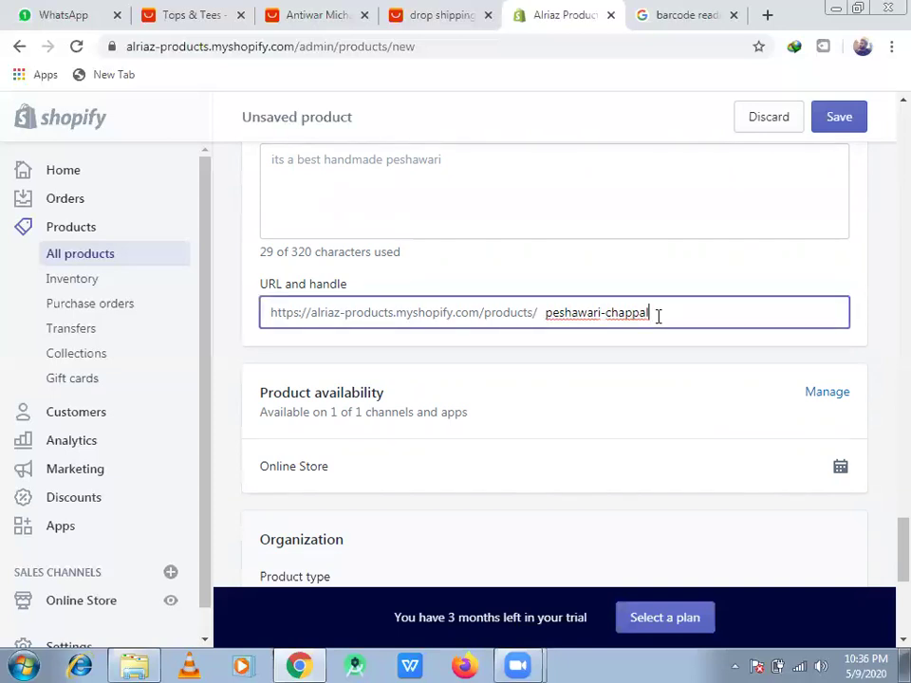
{"action": "type", "text": "online in pakistan"}
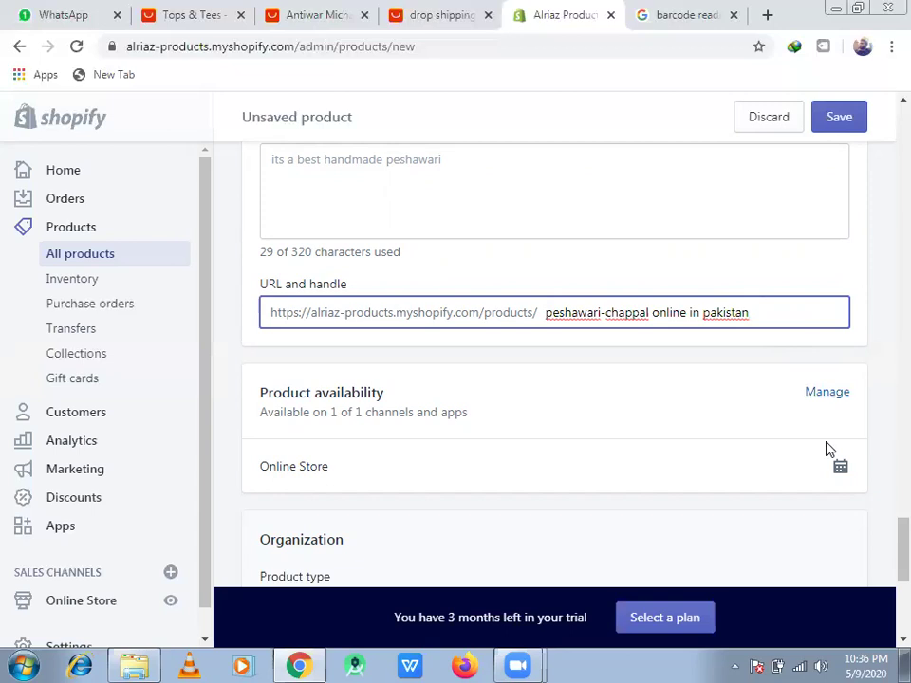
Step: Set the product type to Peshawari Chappal and the vendor to Alriaz Products in the product's organization details
{"action": "scroll", "coordinate": [882, 550], "scroll_direction": "down", "scroll_amount": 2}
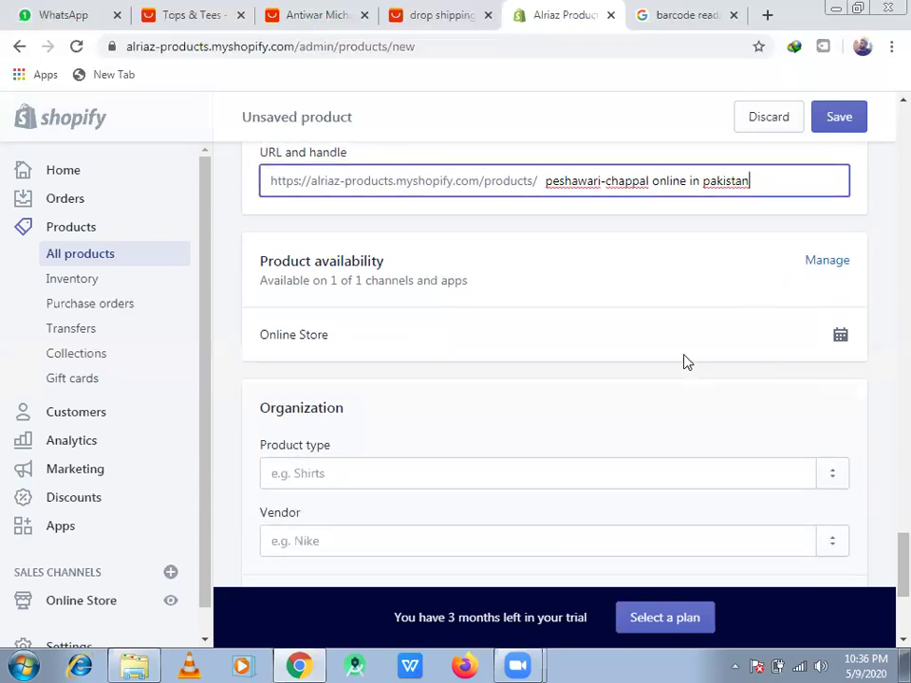
{"action": "scroll", "coordinate": [886, 569], "scroll_direction": "down", "scroll_amount": 3}
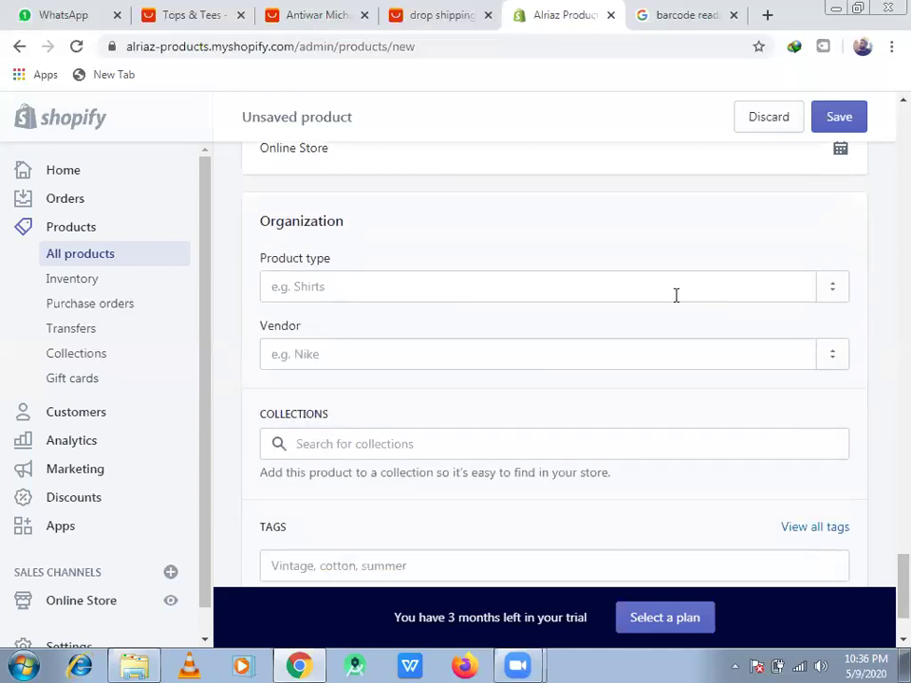
{"action": "left_click", "coordinate": [675, 295]}
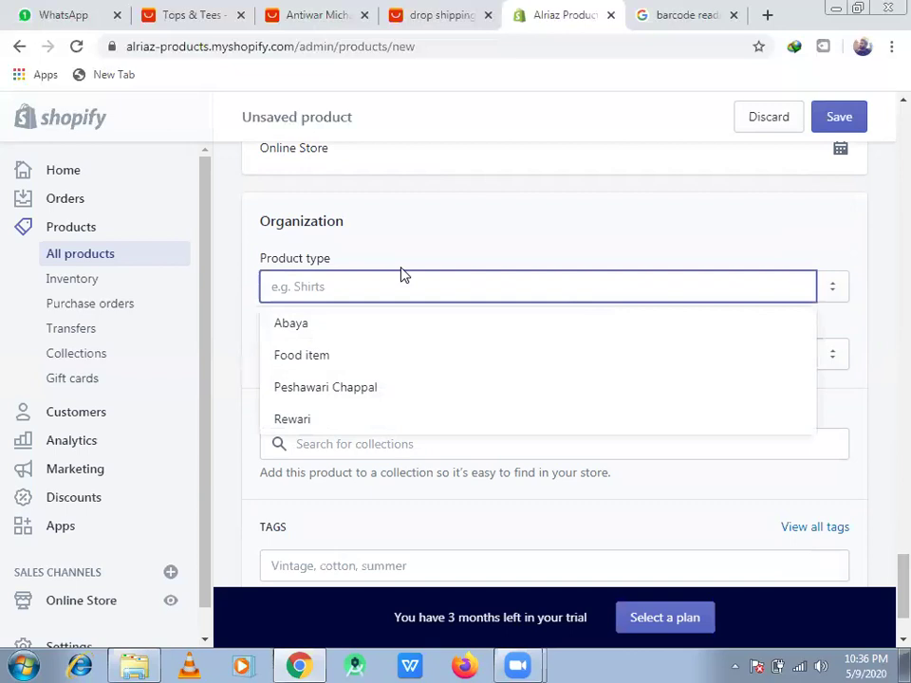
{"action": "left_click", "coordinate": [344, 388]}
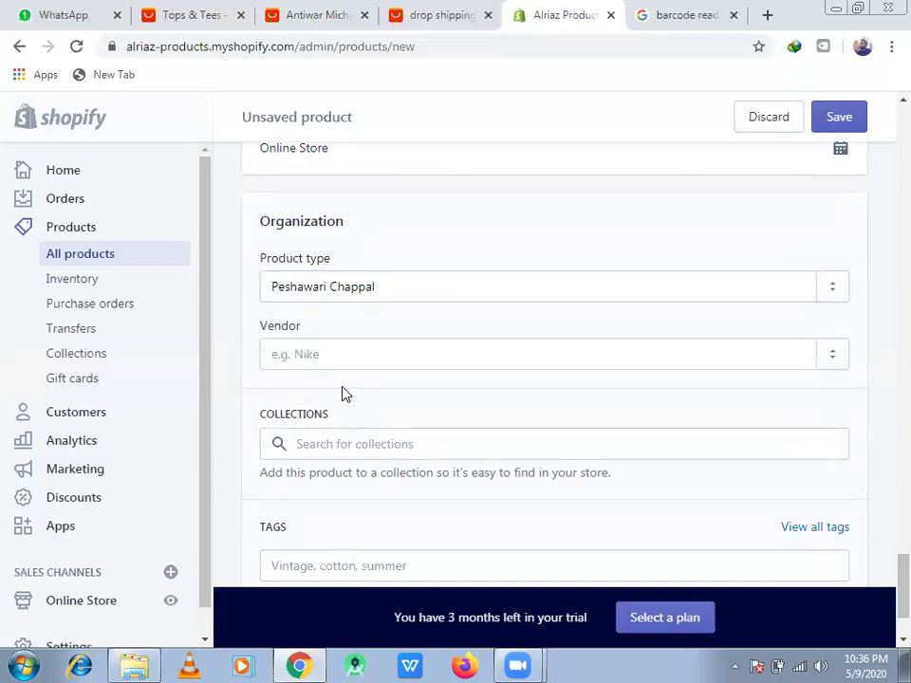
{"action": "left_click", "coordinate": [338, 359]}
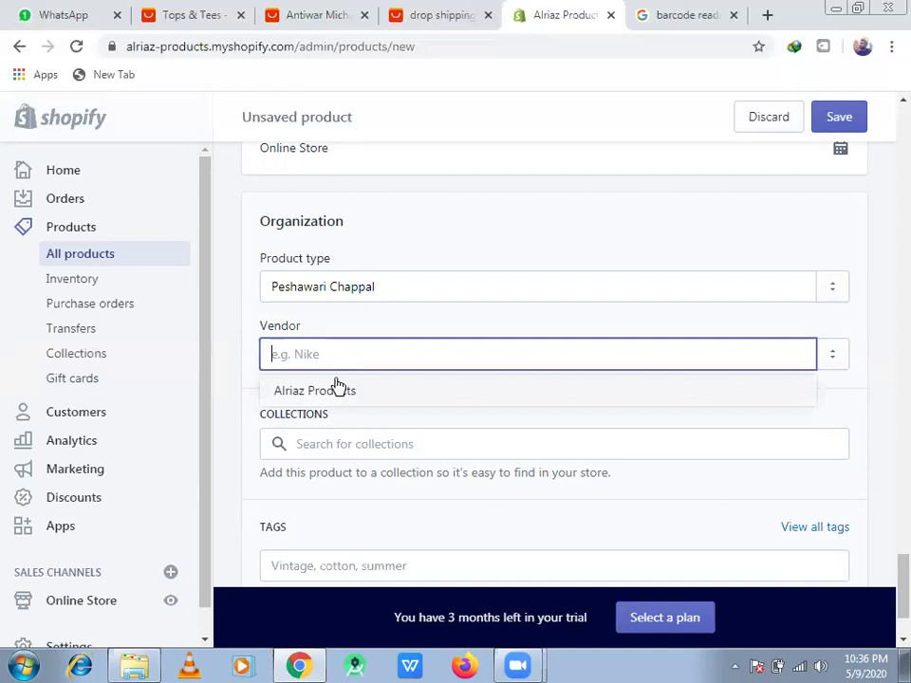
{"action": "left_click", "coordinate": [338, 387]}
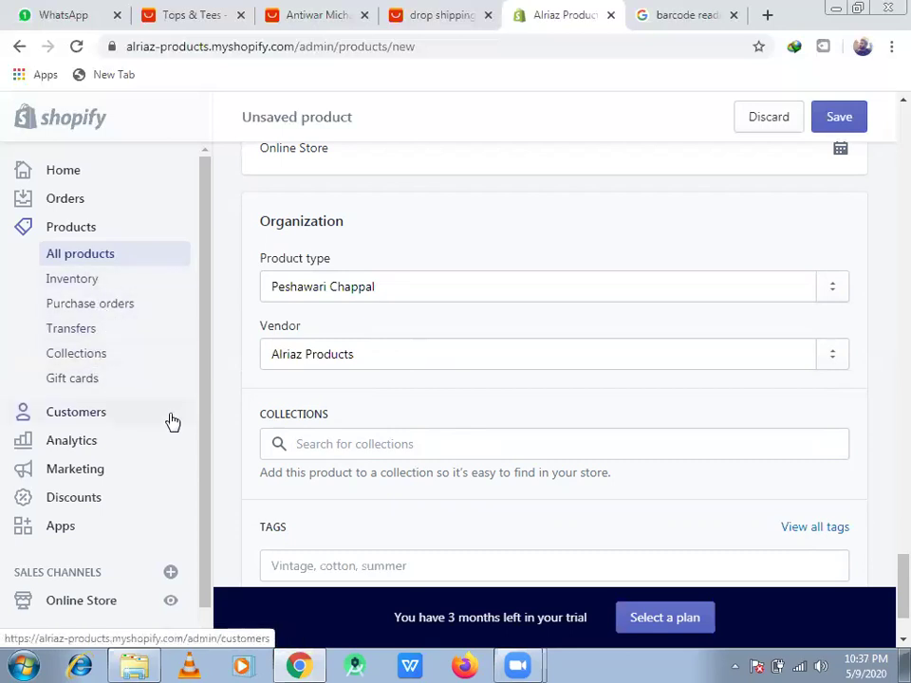
Step: Add the product to the Home page collection
{"action": "left_click", "coordinate": [514, 438]}
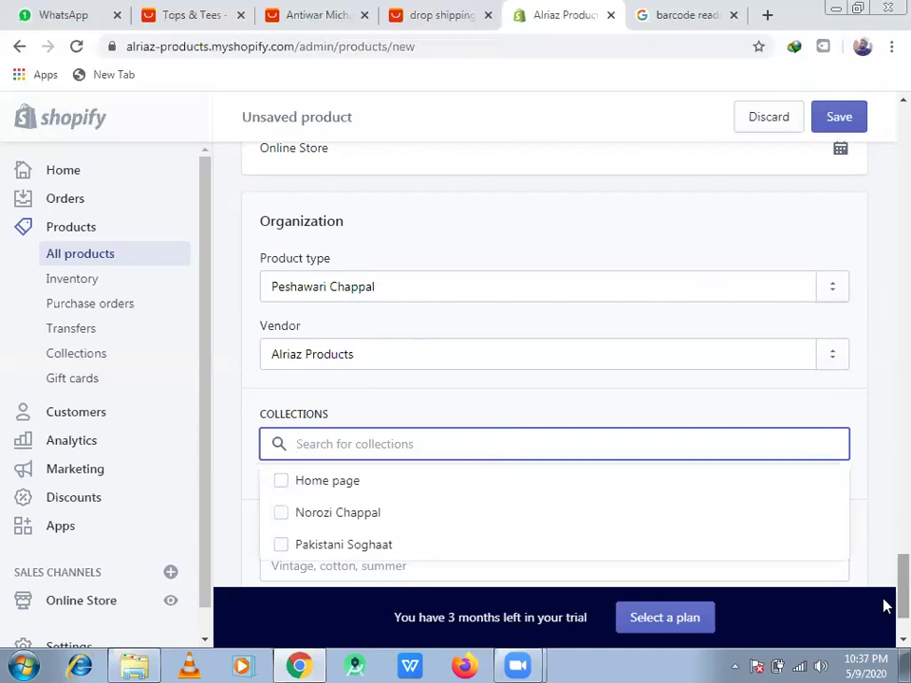
{"action": "scroll", "coordinate": [883, 612], "scroll_direction": "down", "scroll_amount": 2}
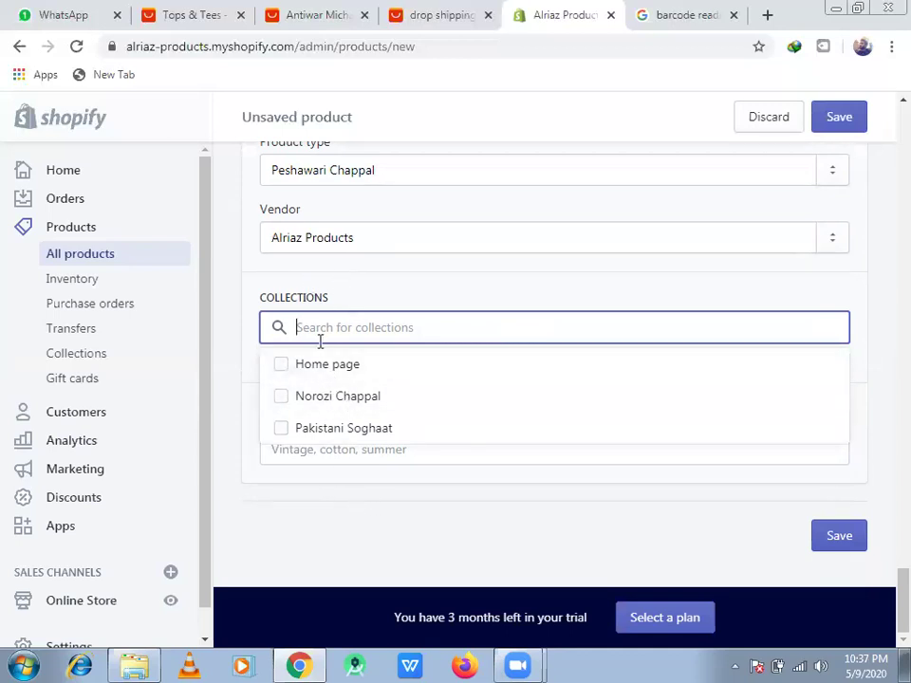
{"action": "left_click", "coordinate": [296, 366]}
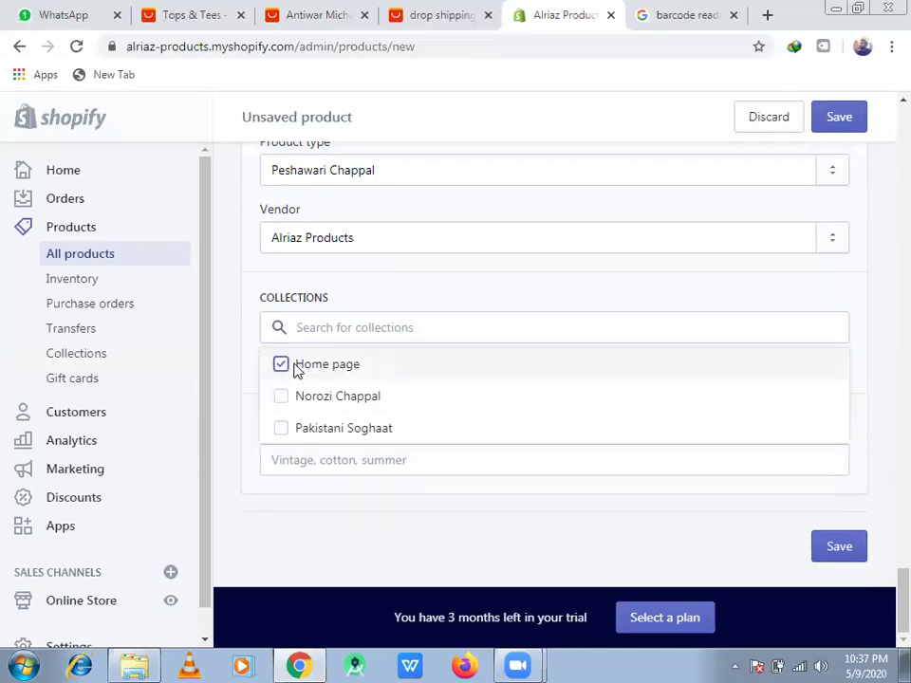
{"action": "left_click", "coordinate": [397, 552]}
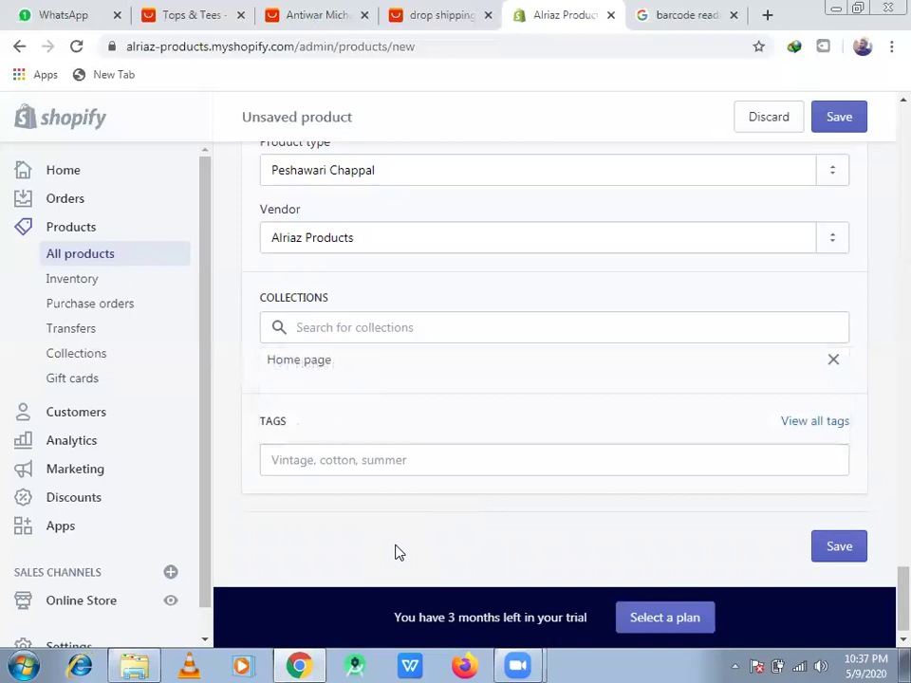
Step: Tag the product with the frequently used tags "kaptaan" and "kaptaan chappal"
{"action": "left_click", "coordinate": [394, 459]}
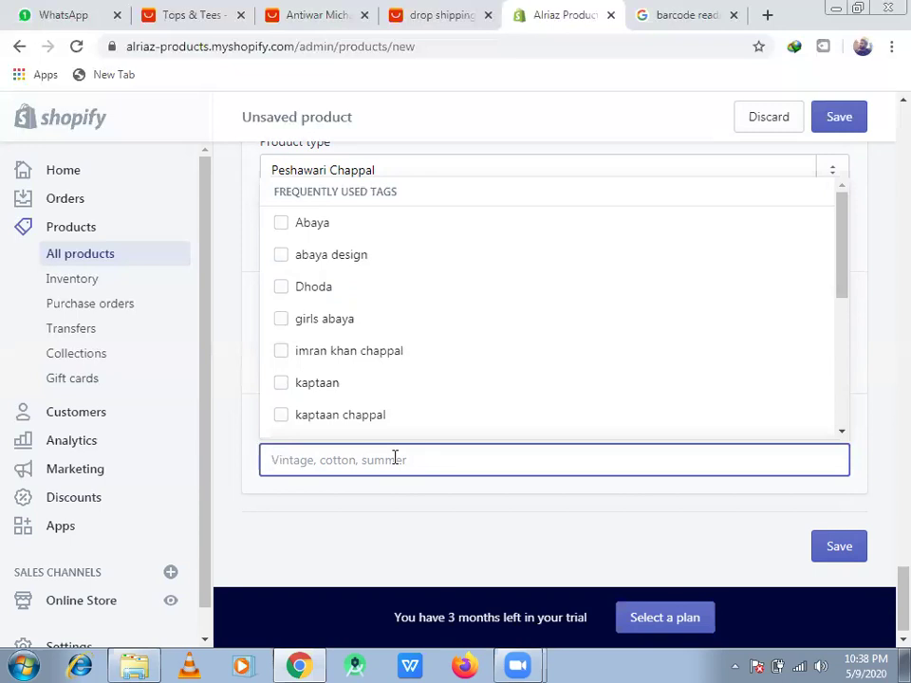
{"action": "left_click", "coordinate": [385, 520]}
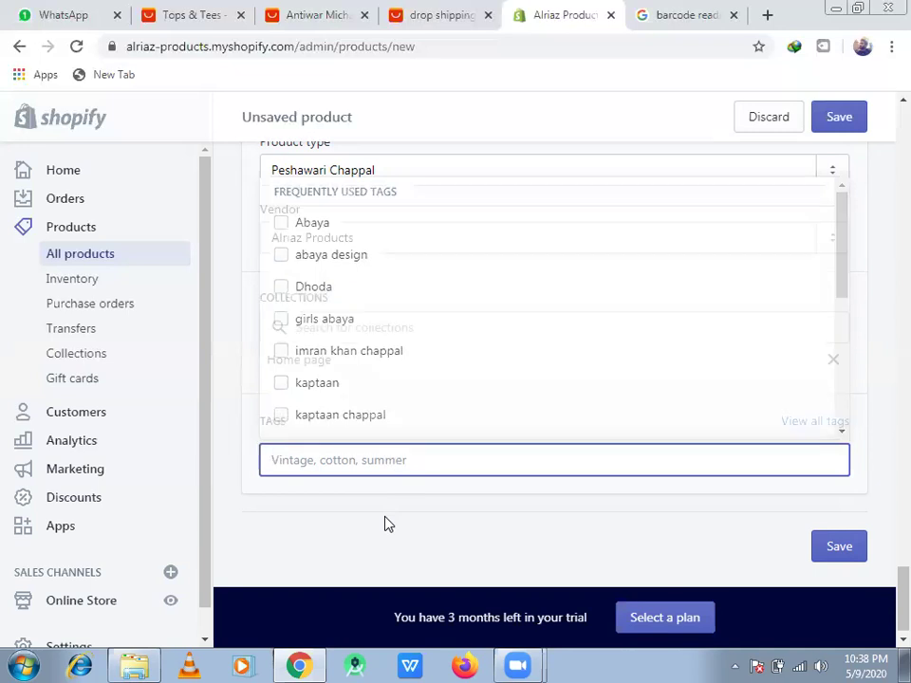
{"action": "left_click", "coordinate": [337, 458]}
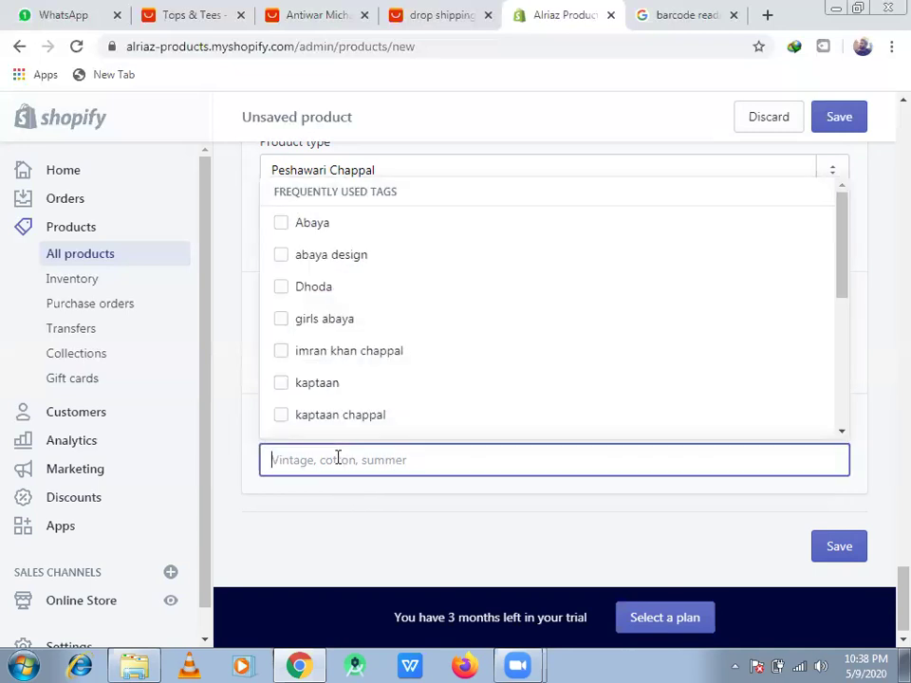
{"action": "left_click", "coordinate": [325, 395]}
{"action": "left_click", "coordinate": [379, 459]}
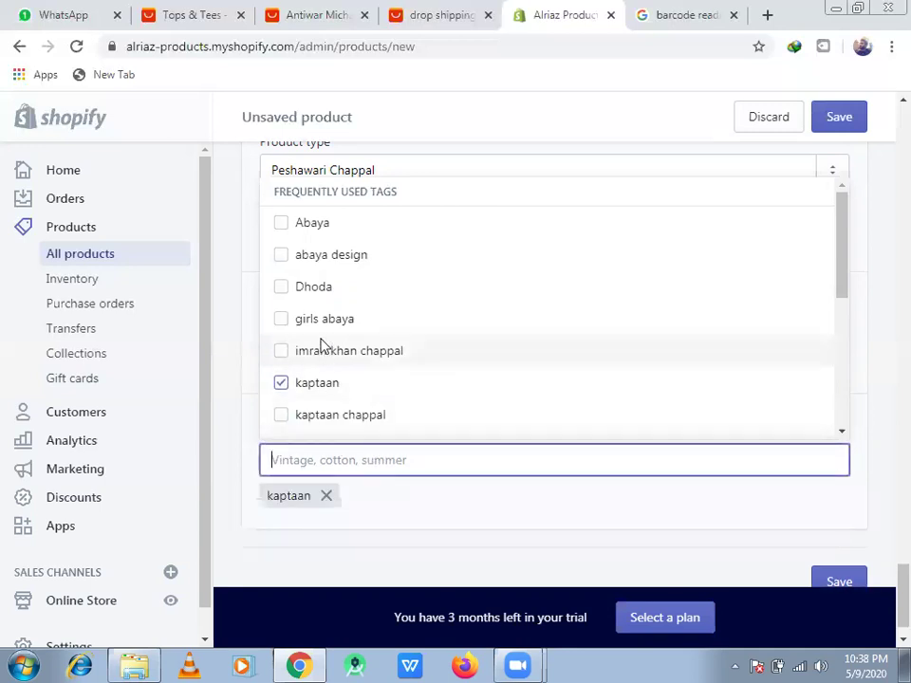
{"action": "left_click", "coordinate": [337, 417]}
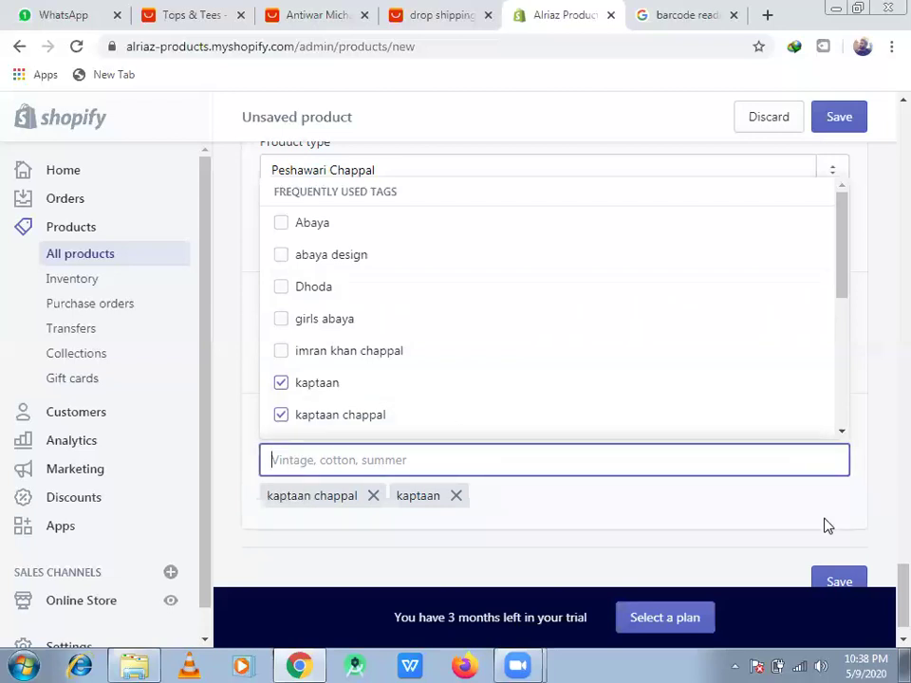
{"action": "scroll", "coordinate": [884, 595], "scroll_direction": "down", "scroll_amount": 1}
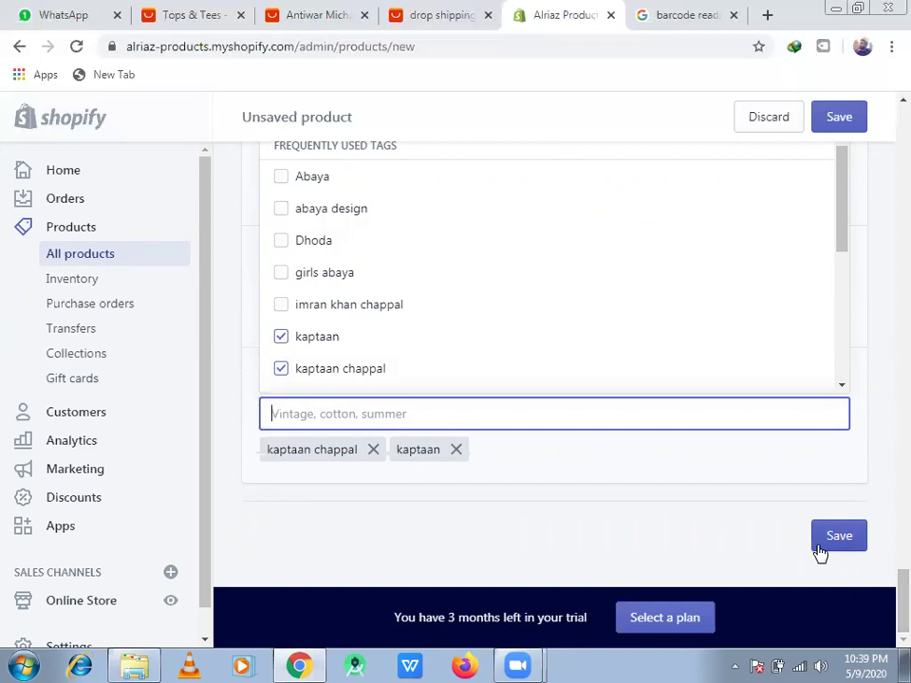
{"action": "left_click", "coordinate": [772, 480]}
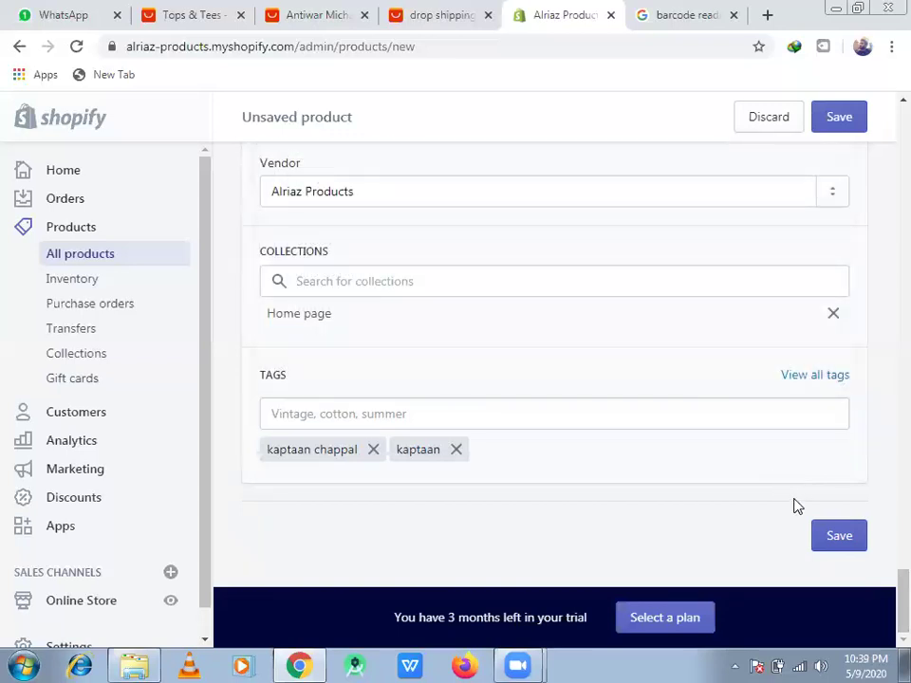
Step: Remove the empty Material option from the product's variants and save the new product
{"action": "left_click", "coordinate": [835, 548]}
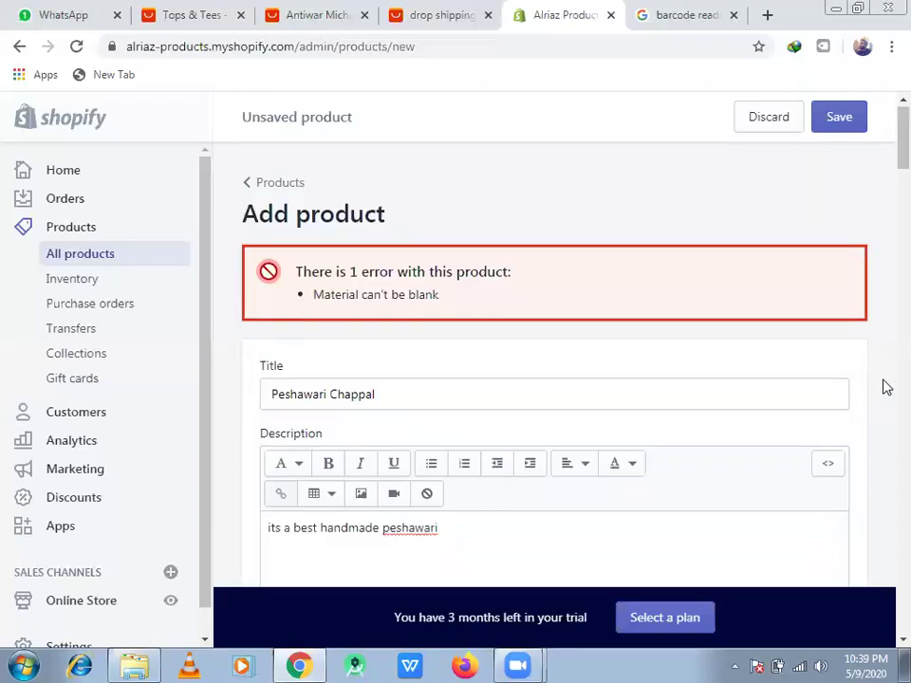
{"action": "left_click_drag", "start_coordinate": [883, 166], "coordinate": [884, 419]}
{"action": "left_click", "coordinate": [838, 193]}
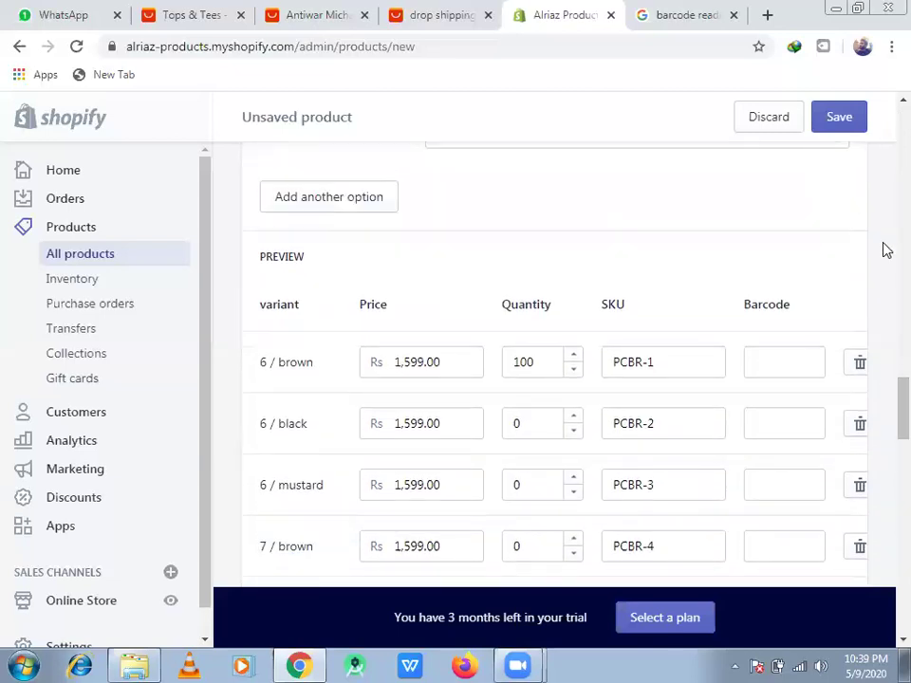
{"action": "left_click", "coordinate": [839, 130]}
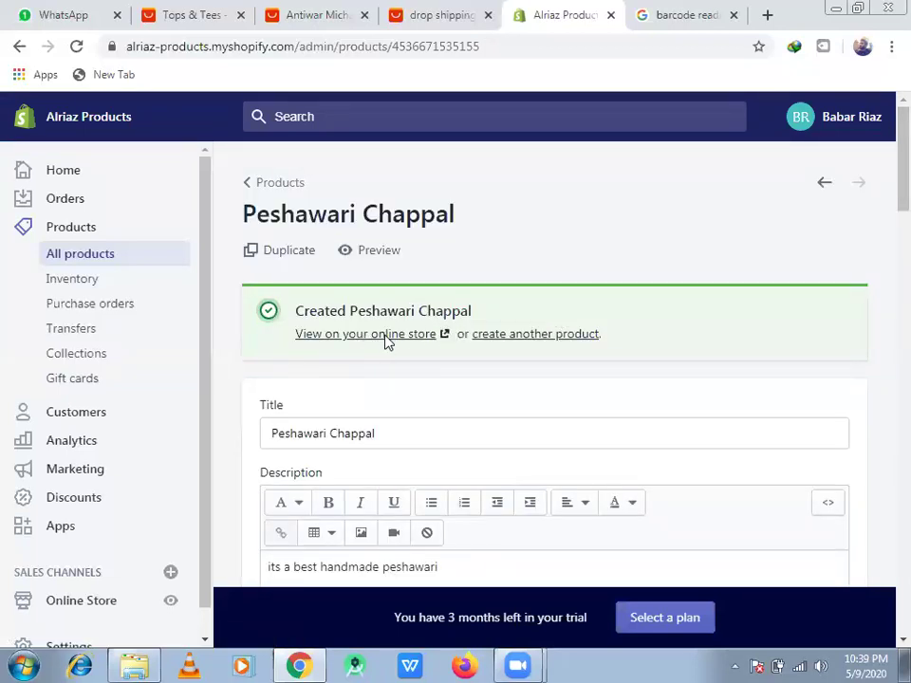
Step: View the Peshawari Chappal product page in the online store and examine its image, price, variant options, quantity field and description
{"action": "left_click", "coordinate": [386, 333]}
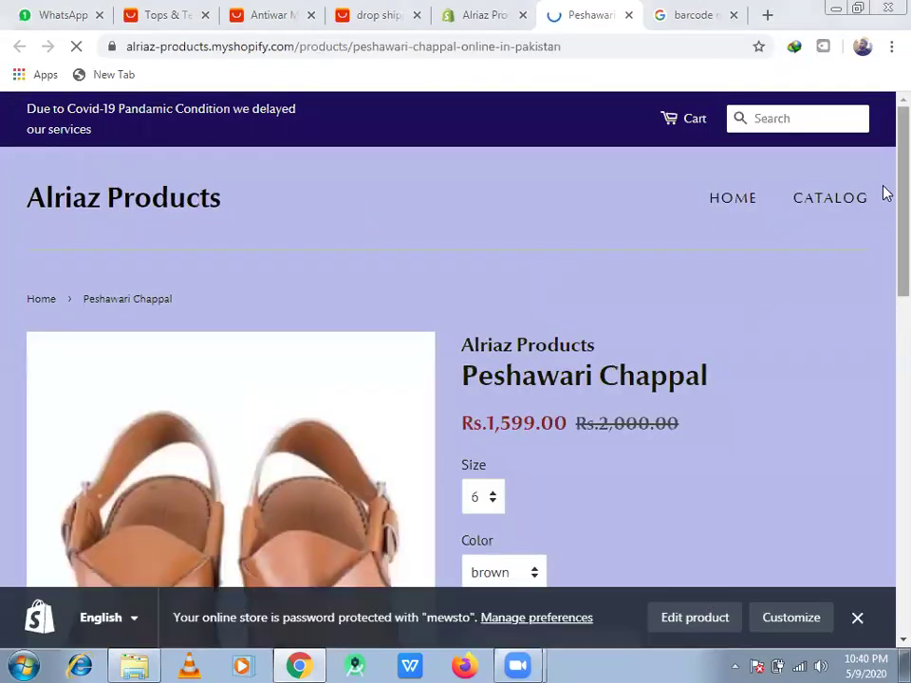
{"action": "scroll", "coordinate": [884, 208], "scroll_direction": "down", "scroll_amount": 2}
{"action": "scroll", "coordinate": [884, 233], "scroll_direction": "down", "scroll_amount": 1}
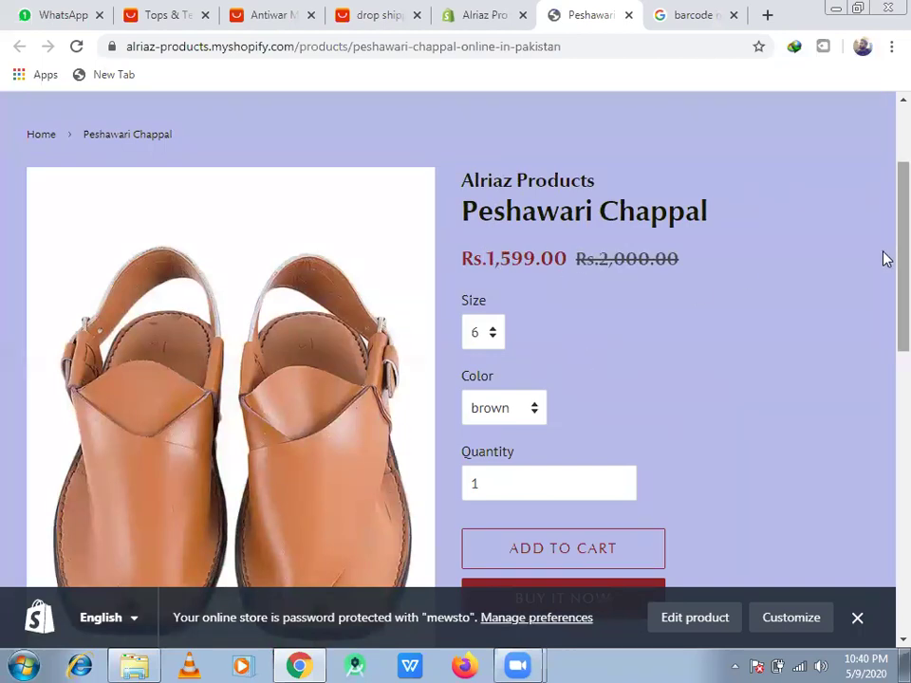
{"action": "scroll", "coordinate": [884, 266], "scroll_direction": "down", "scroll_amount": 2}
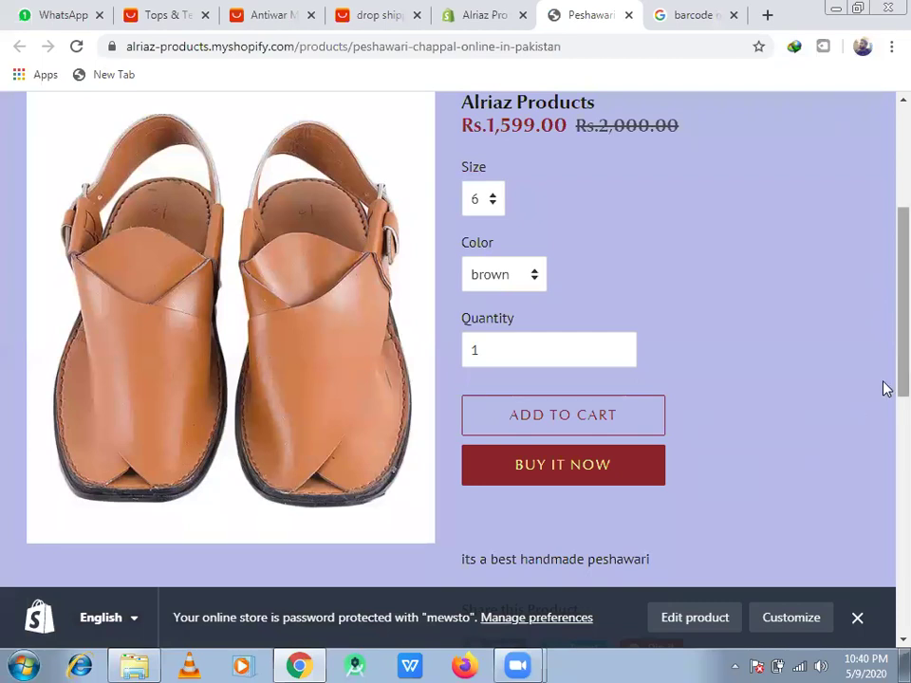
{"action": "mouse_move", "coordinate": [885, 389]}
{"action": "left_mouse_down"}
{"action": "mouse_move", "coordinate": [886, 380]}
{"action": "mouse_move", "coordinate": [886, 443]}
{"action": "mouse_move", "coordinate": [884, 294]}
{"action": "mouse_move", "coordinate": [884, 410]}
{"action": "left_mouse_up"}
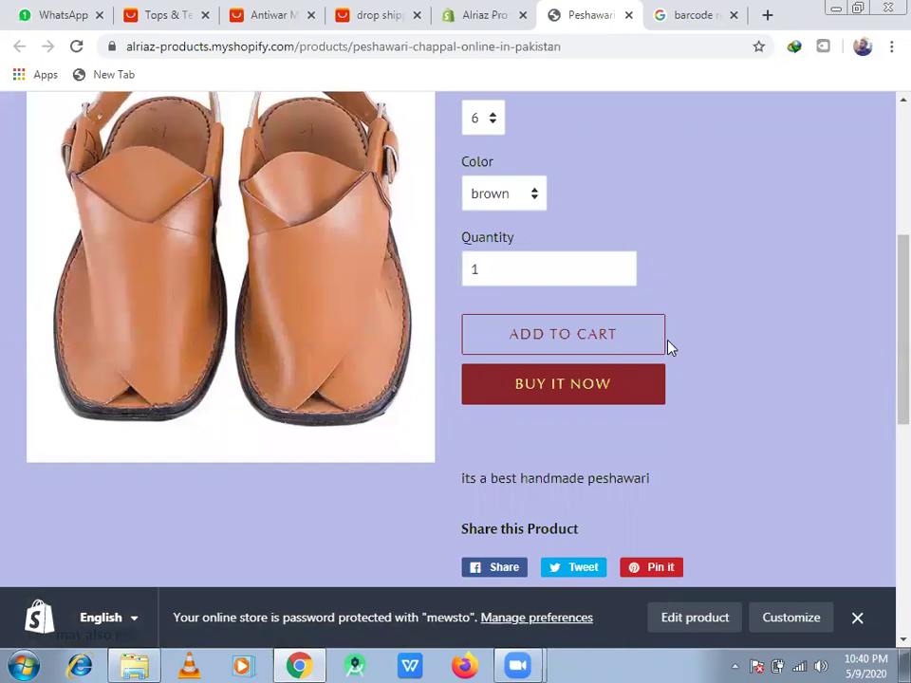
{"action": "left_click", "coordinate": [519, 268]}
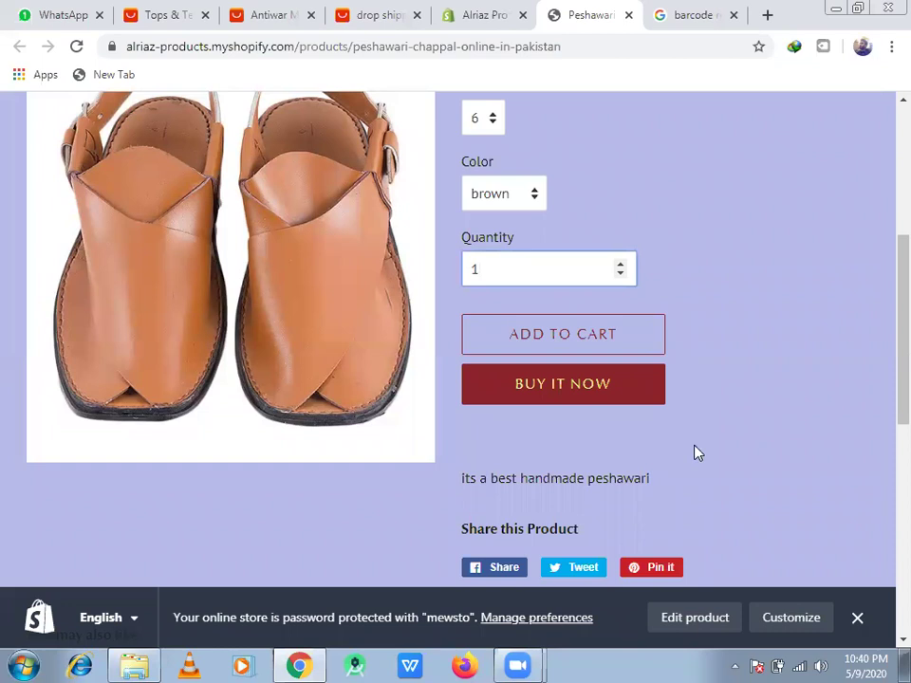
{"action": "scroll", "coordinate": [884, 309], "scroll_direction": "down", "scroll_amount": 2}
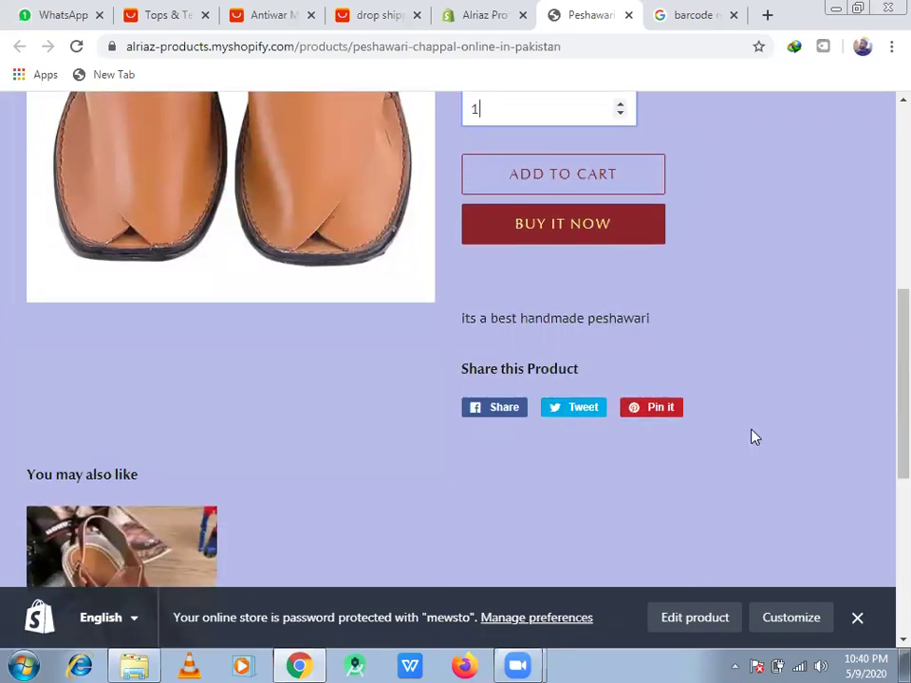